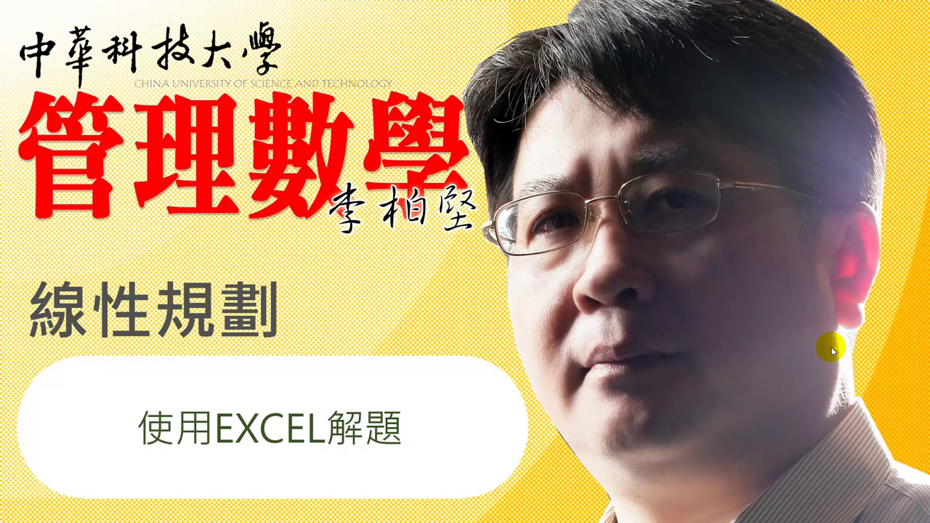
Advance the slideshow from the title slide to slide 2, 教學目標.
click(832, 351)
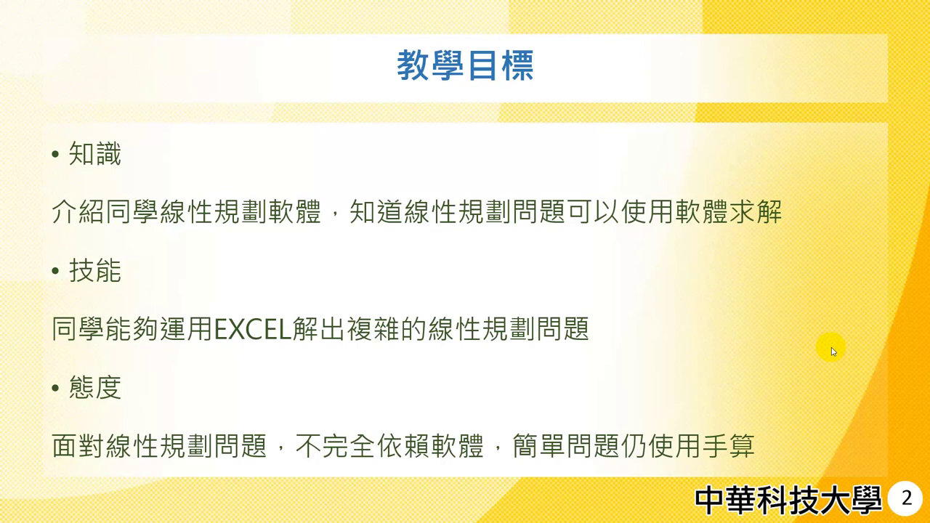
Advance the slideshow to slide 3, the 教學大綱 course outline.
click(833, 352)
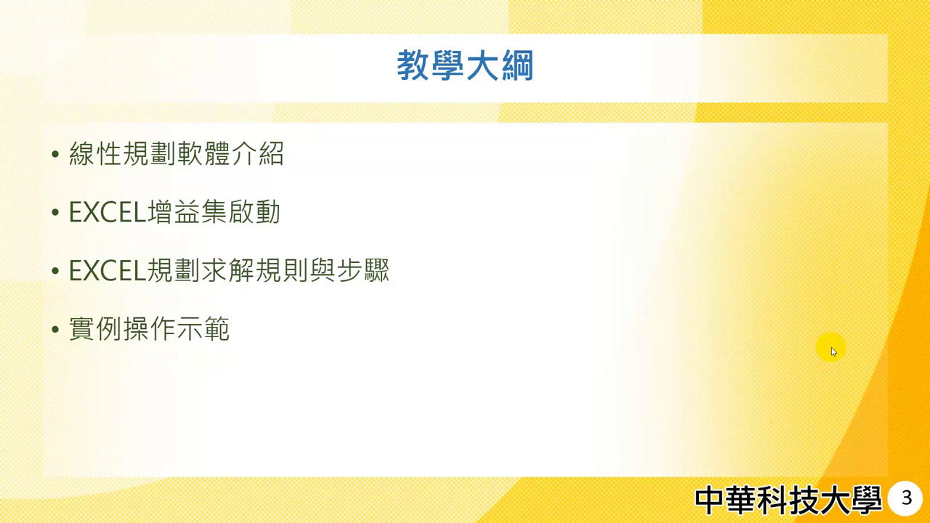
Move the slideshow on past the 教學大綱 outline slide.
key(Right)
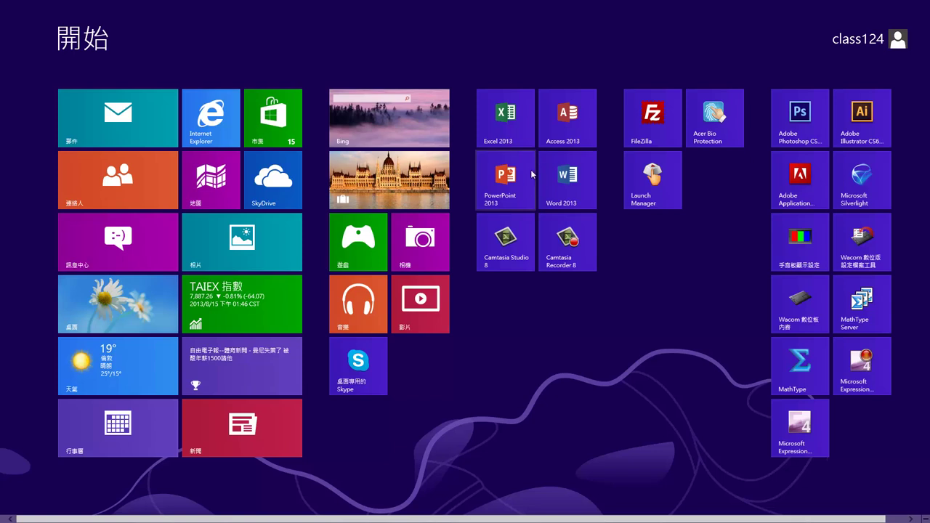
Launch Excel 2013 from the Start screen and create blank workbook 活頁簿1.
click(510, 118)
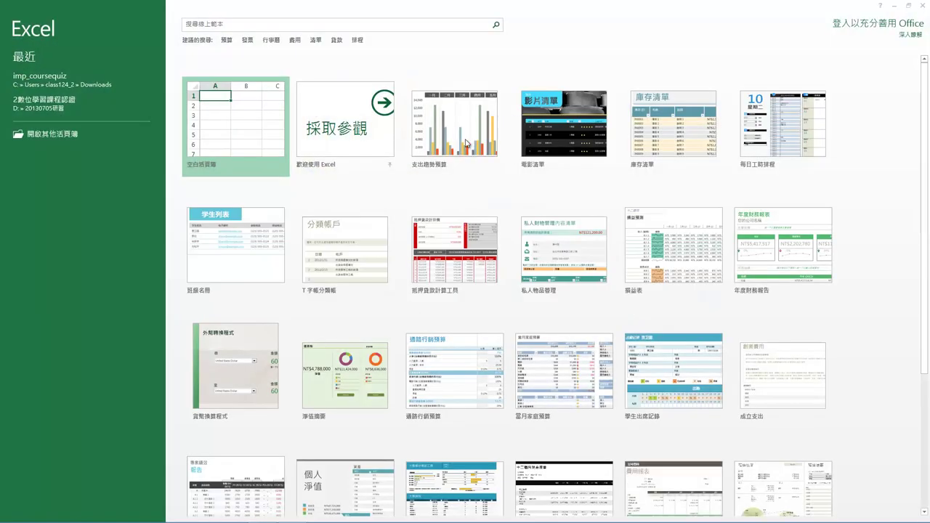
click(245, 132)
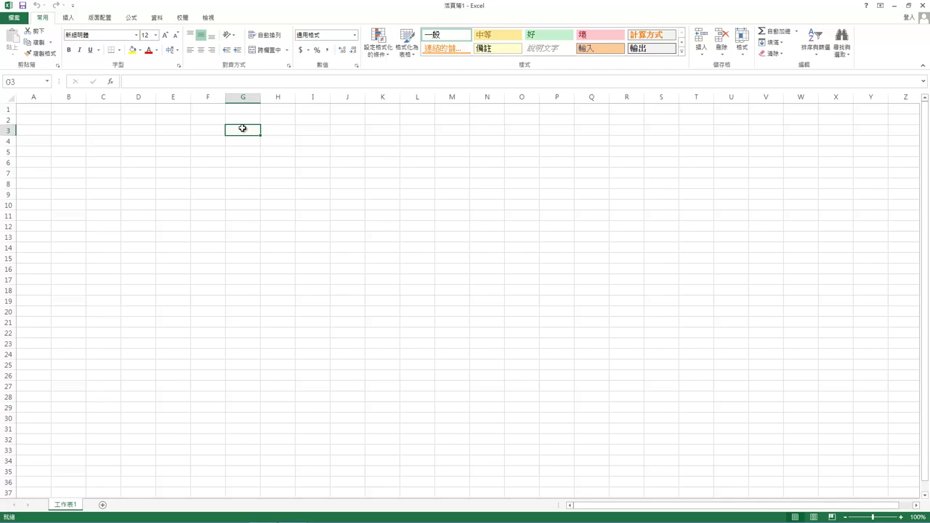
ctrl+scroll(243, 128, up, 2)
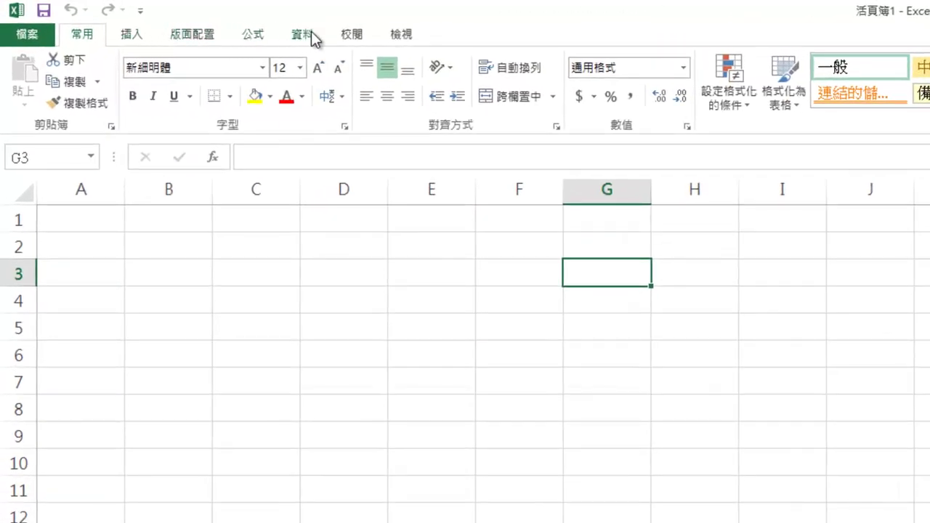
Open Excel Options at the 自訂功能區 page from the ribbon's right-click menu.
right_click(274, 35)
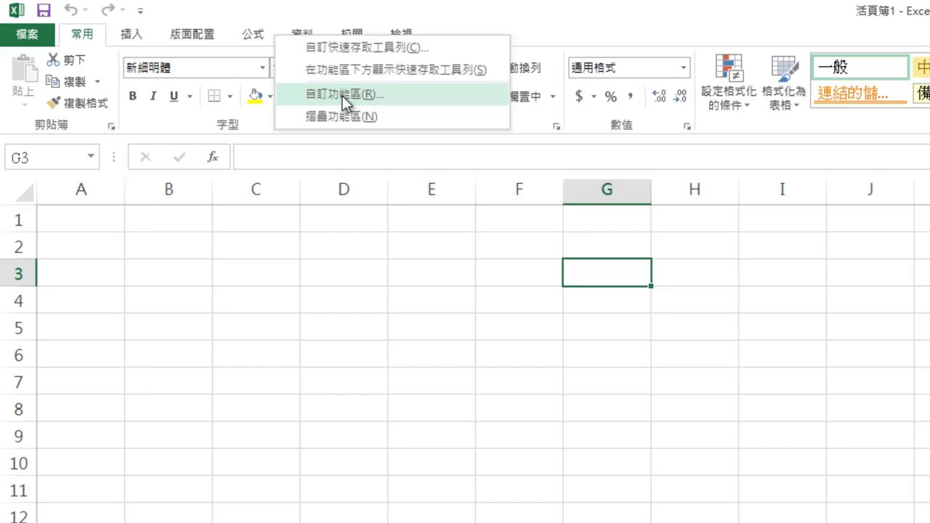
click(342, 96)
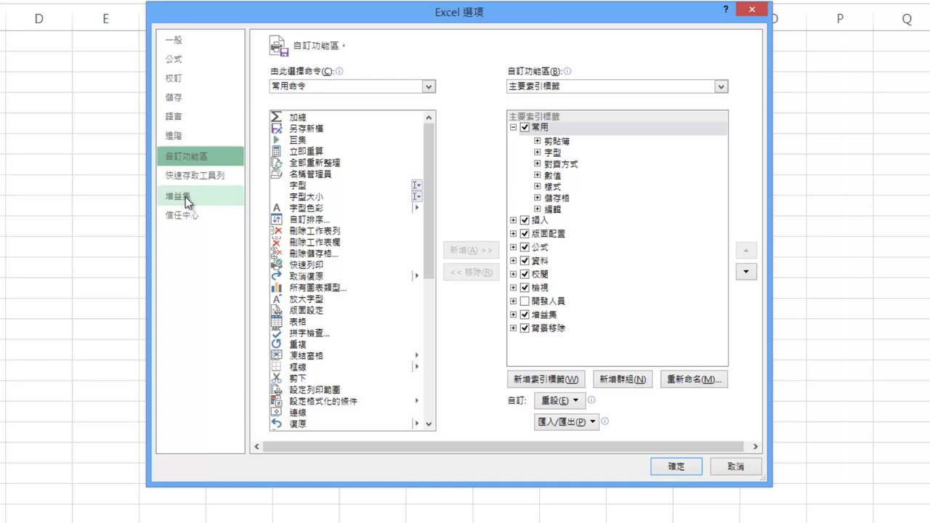
Choose 規劃求解增益集 under 增益集 and leave it ticked in the add-ins dialog.
click(184, 198)
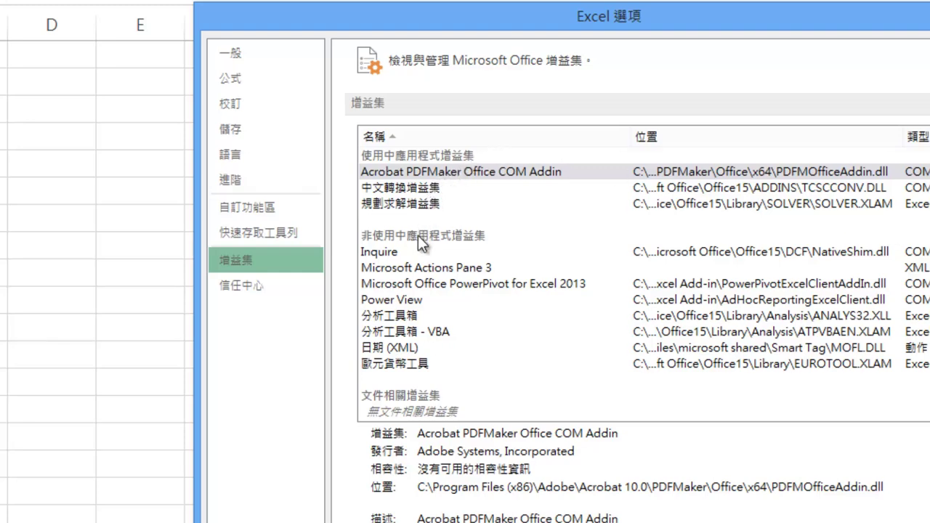
click(380, 204)
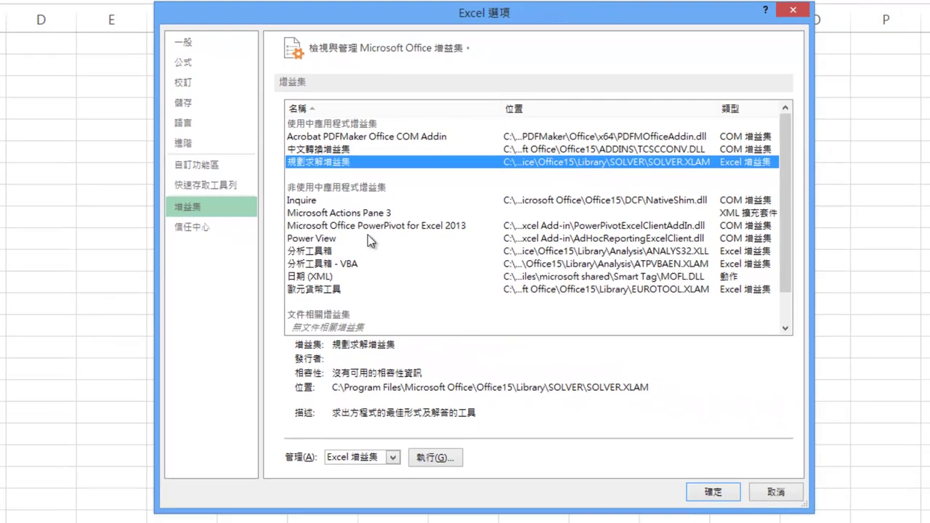
click(439, 459)
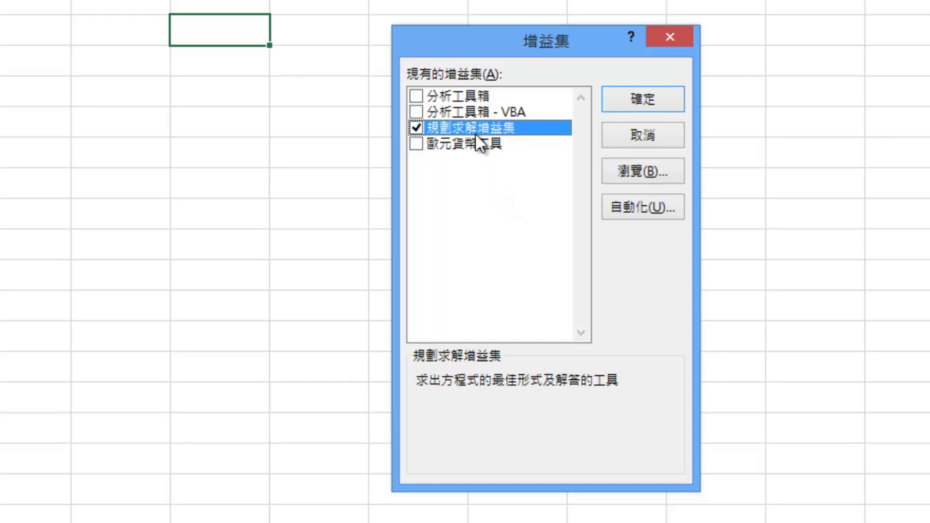
click(416, 128)
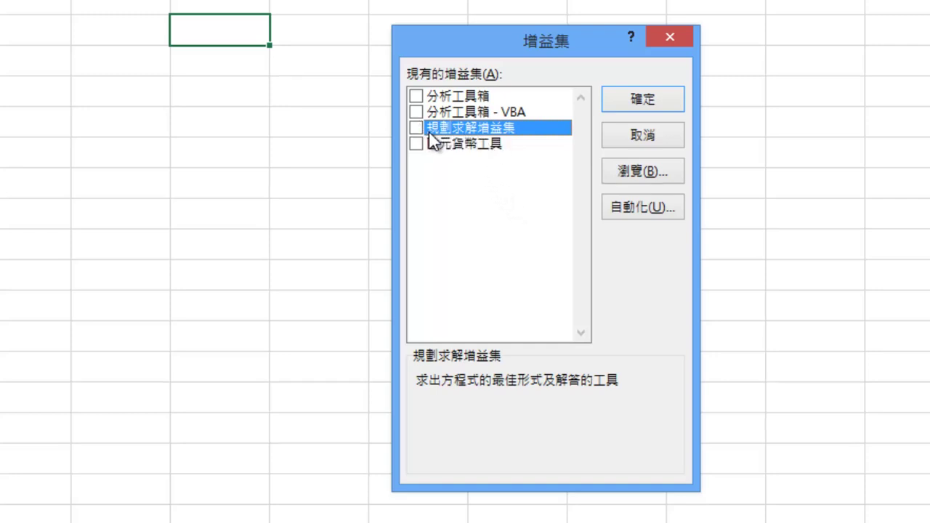
click(417, 129)
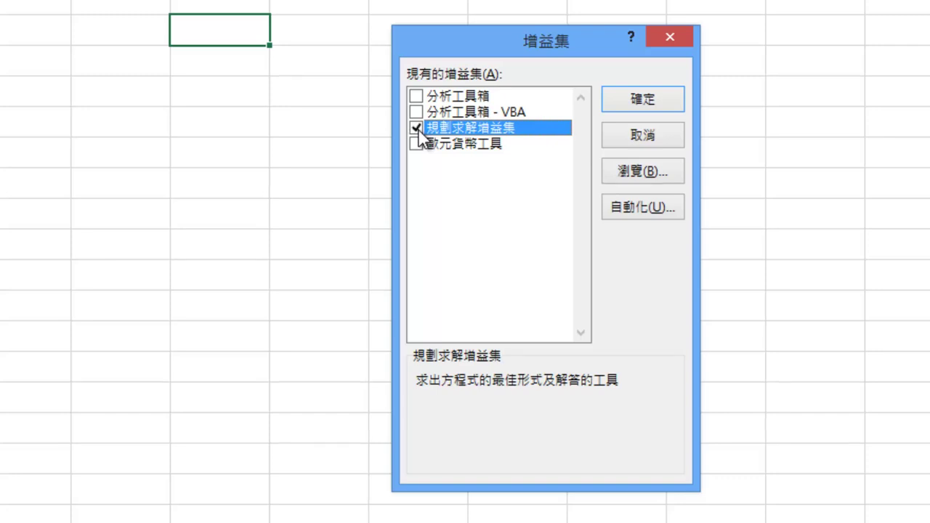
click(634, 101)
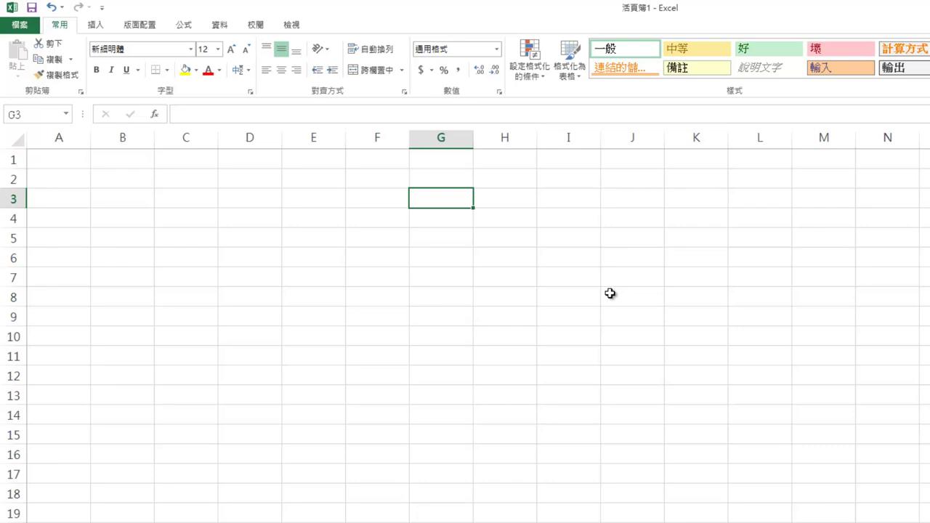
scroll(610, 293, up, 2)
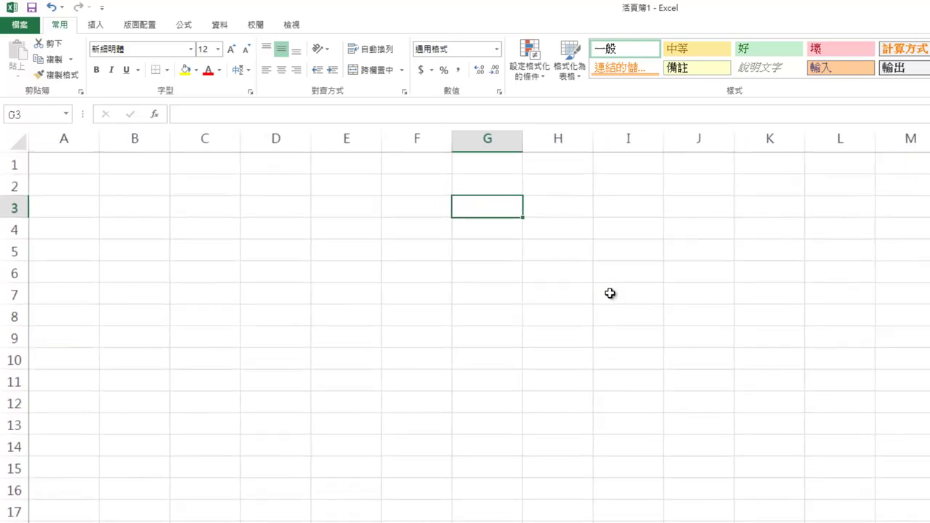
scroll(609, 293, up, 1)
scroll(610, 293, up, 1)
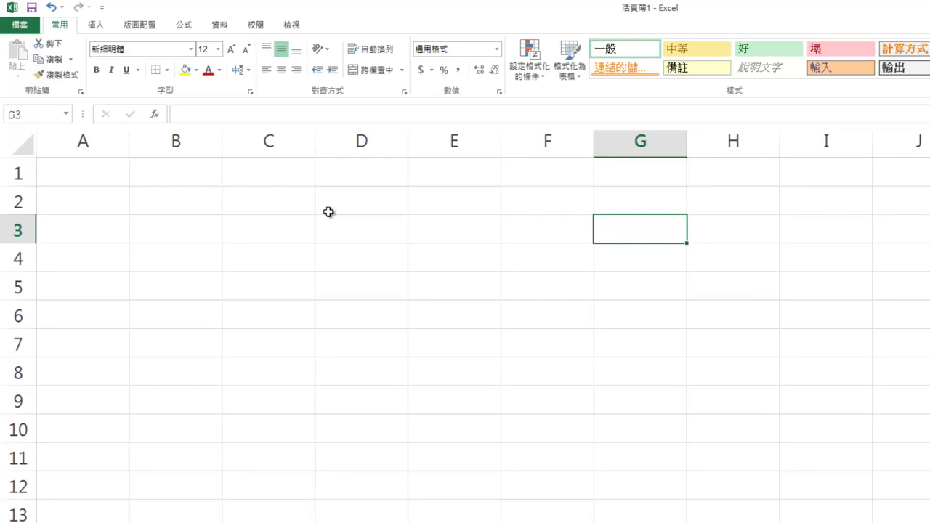
click(182, 177)
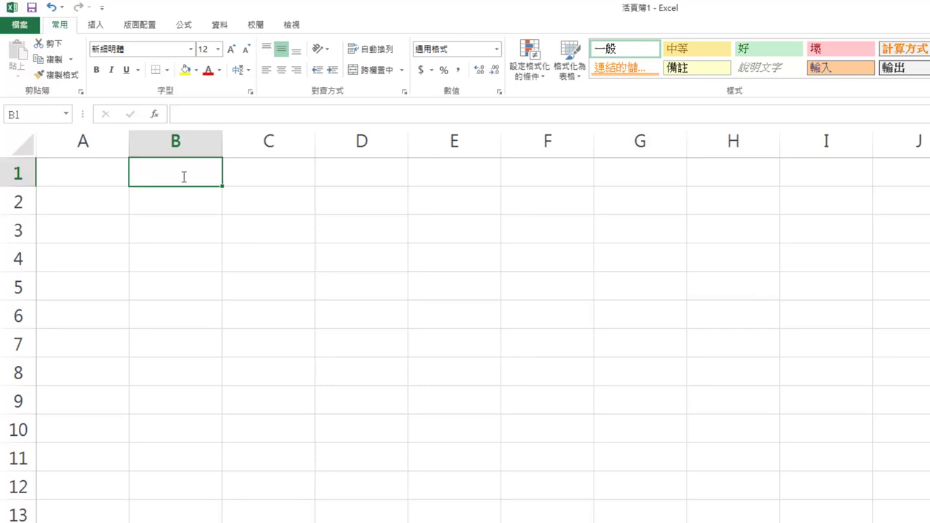
Enter the variable headers x, y and z in B1, C1 and D1.
text(X)
click(243, 179)
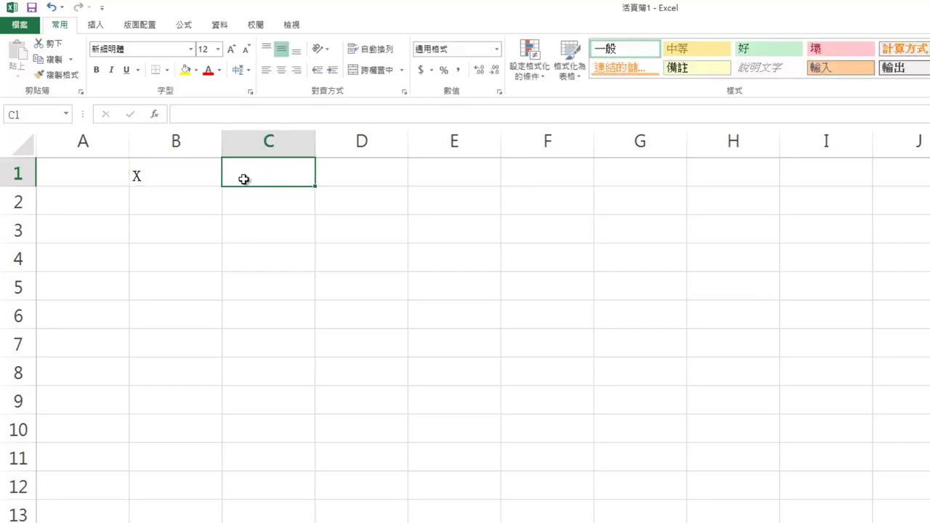
text(y)
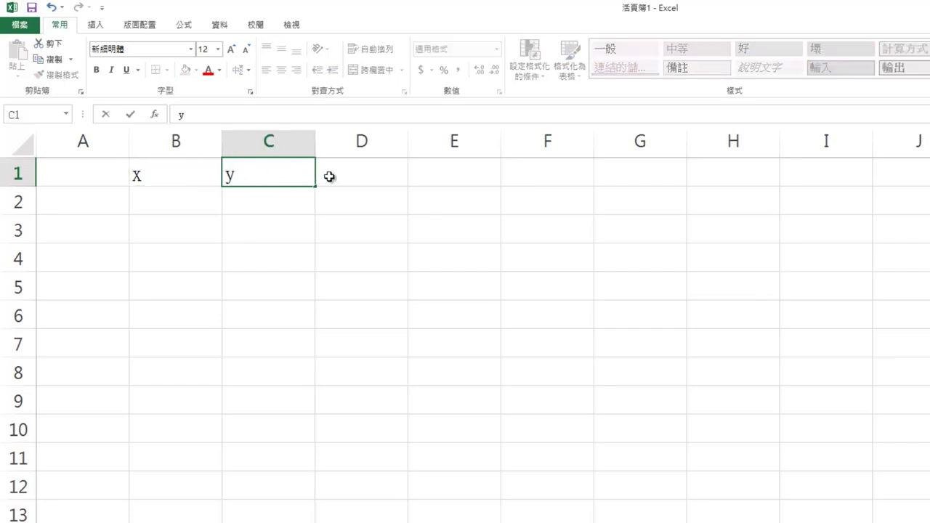
click(330, 177)
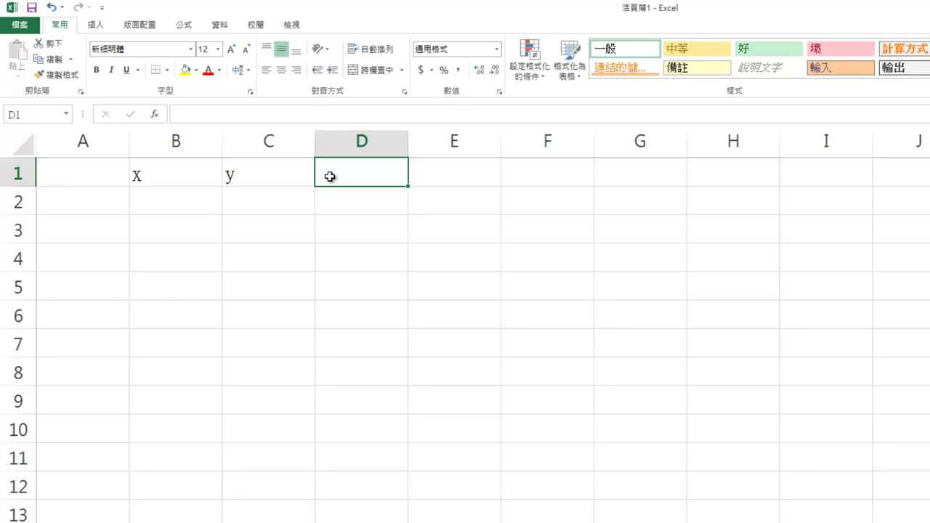
text(z)
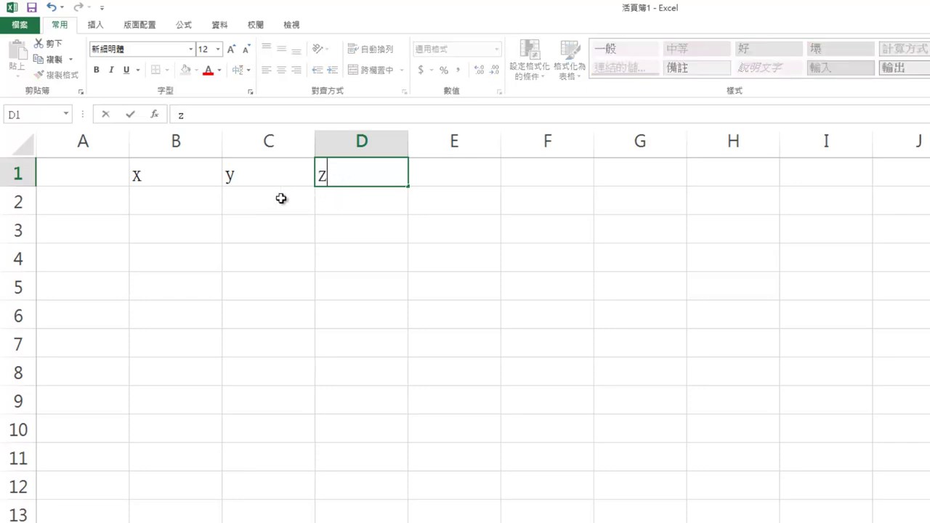
click(163, 173)
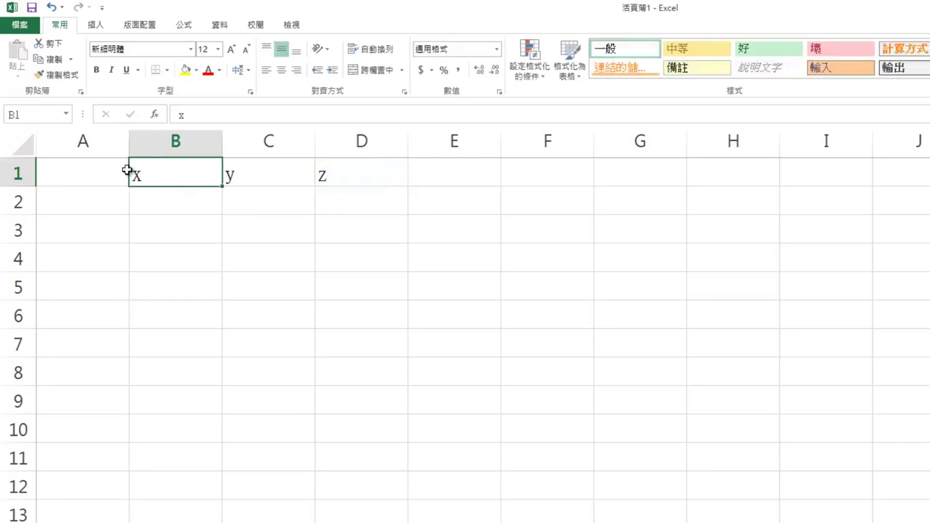
Centre the contents of the table area A1:E8.
mouse_move(127, 173)
mouse_down()
mouse_move(408, 376)
mouse_move(417, 367)
mouse_up()
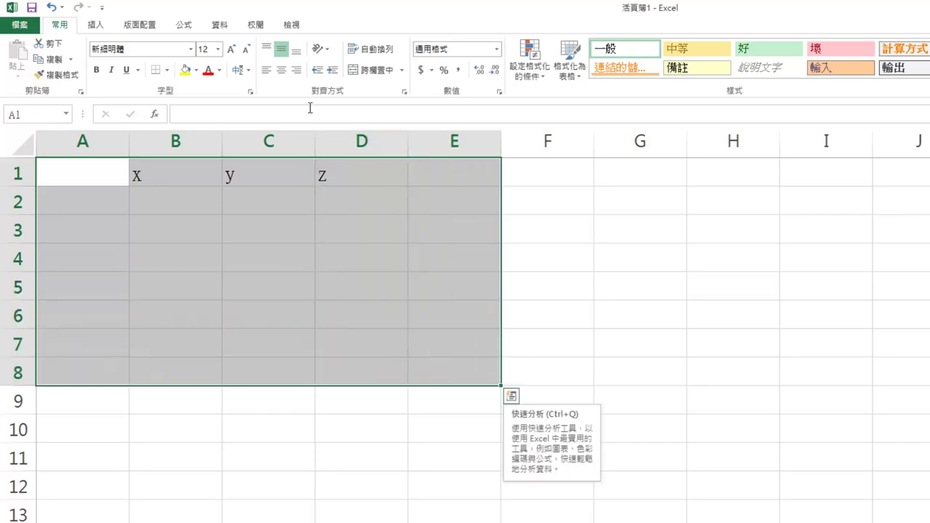
click(282, 71)
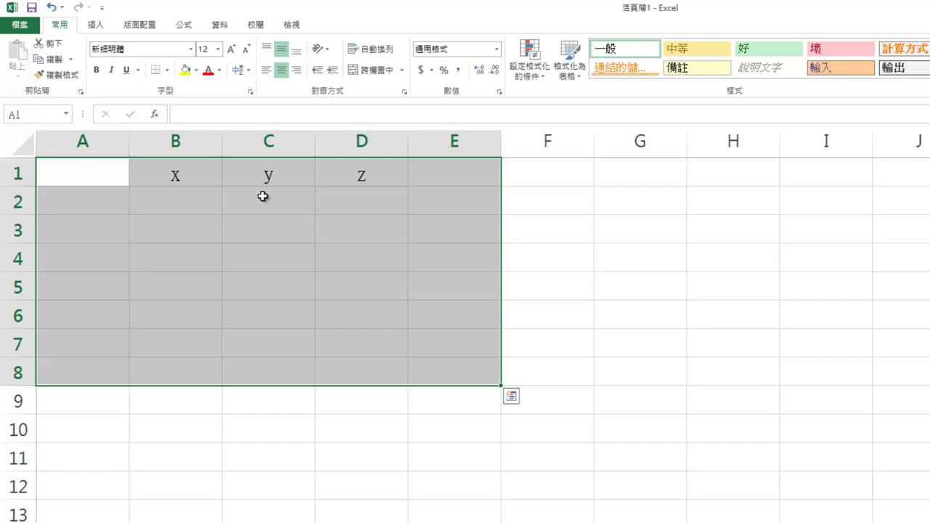
click(263, 199)
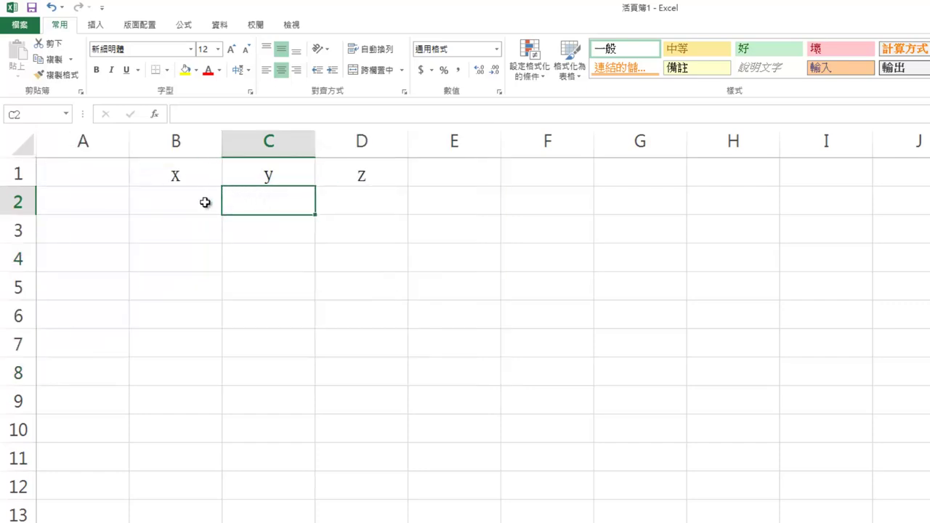
ctrl+scroll(200, 205, up, 1)
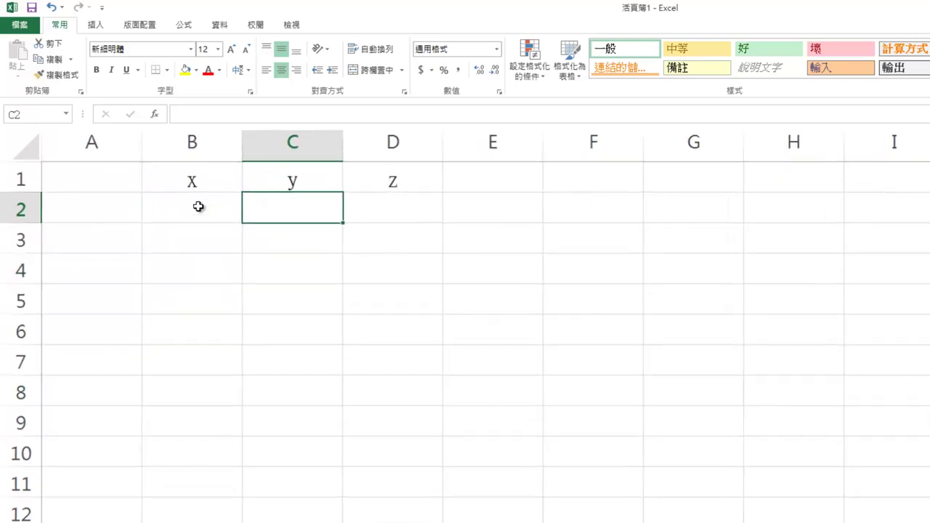
Enter 0 in B2, C2 and D2 under x, y and z, then select B2:D2.
click(210, 220)
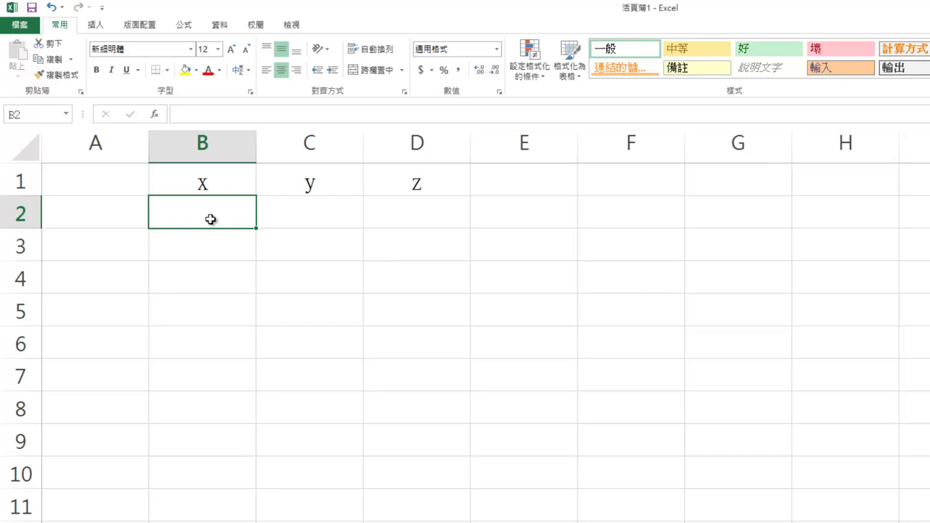
text(0)
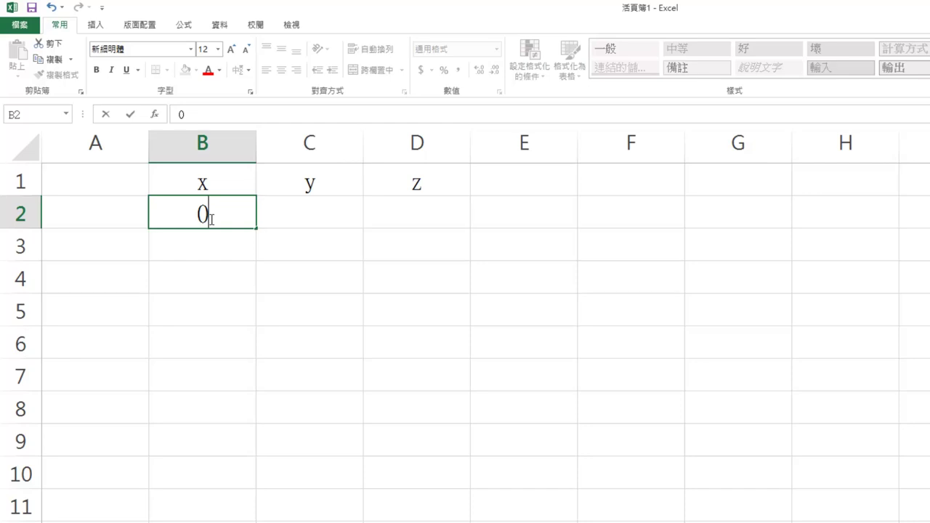
key(Tab)
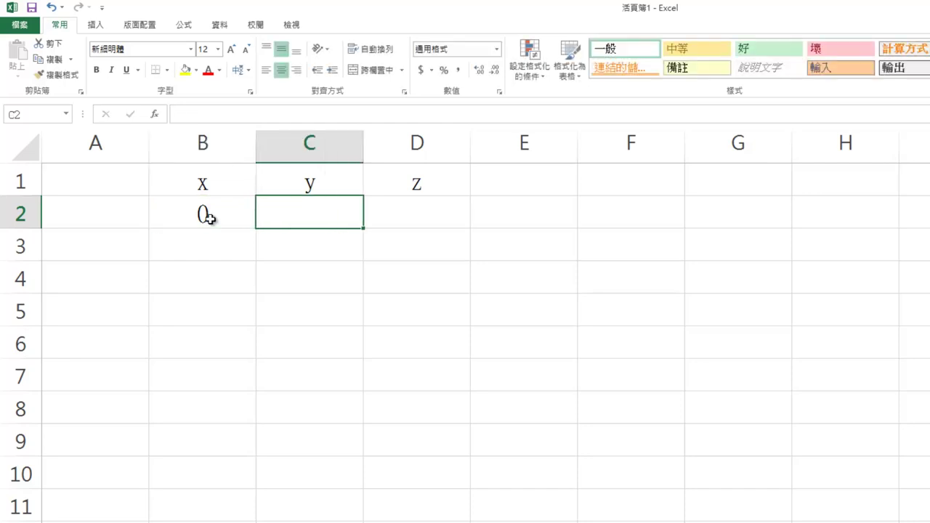
text(0)
key(Tab)
text(0)
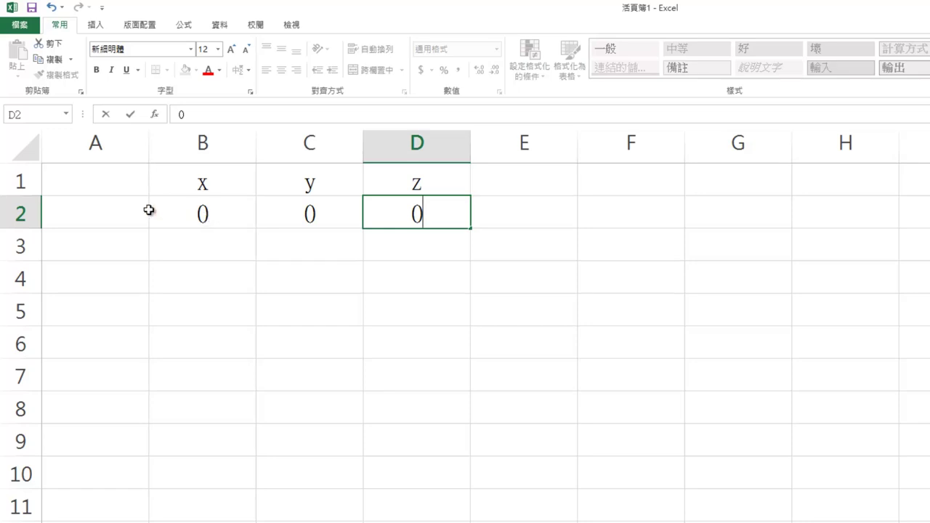
drag(199, 211, 386, 223)
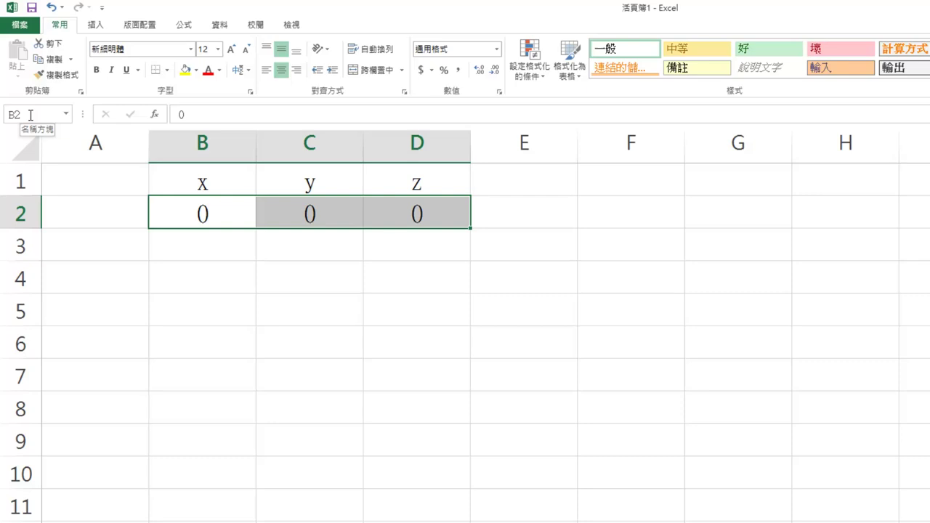
Name the selected range B2:D2 'value' using the Name Box.
click(30, 115)
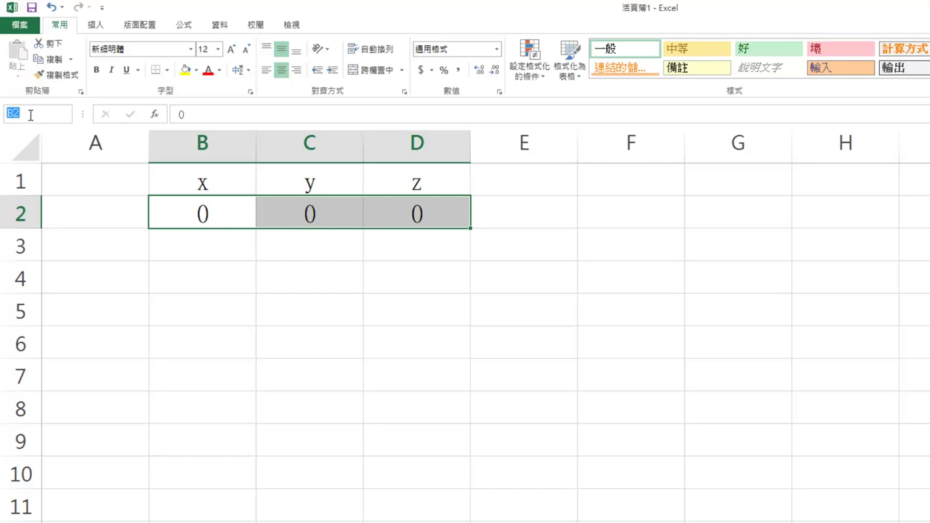
text(va)
text(lue)
key(Return)
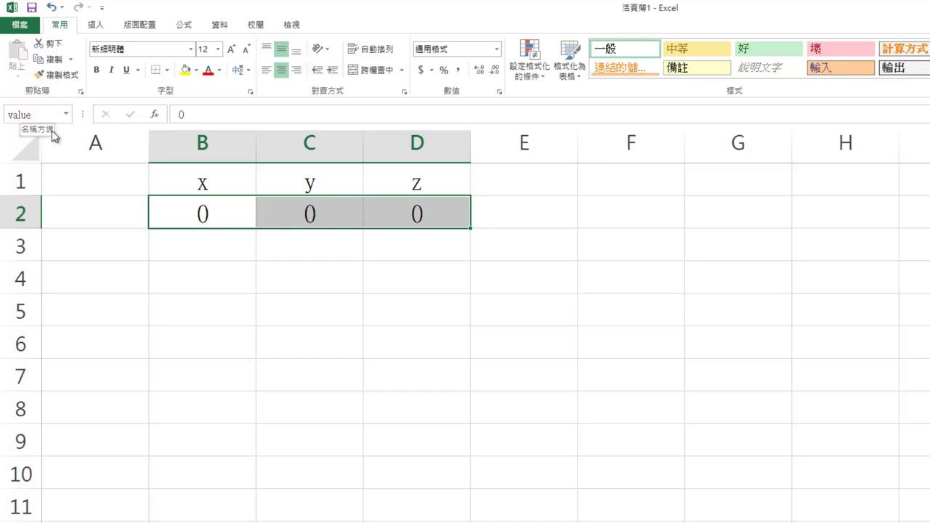
click(186, 246)
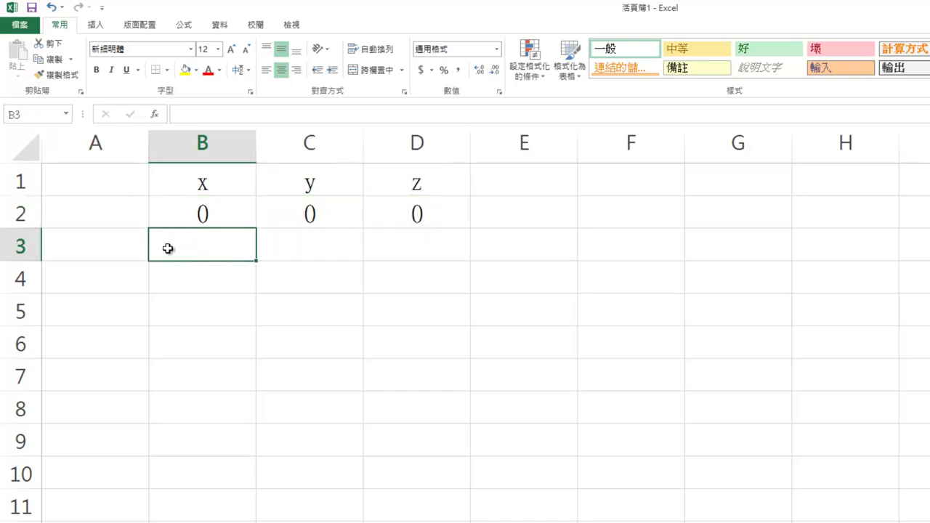
Label A3 'max' and enter coefficients 5, 3 and 1 in B3:D3.
click(94, 245)
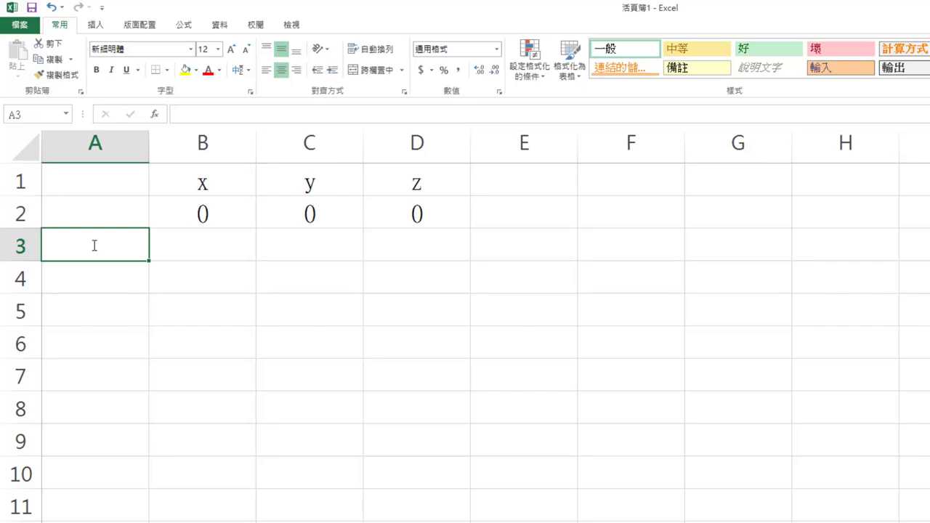
text(ma)
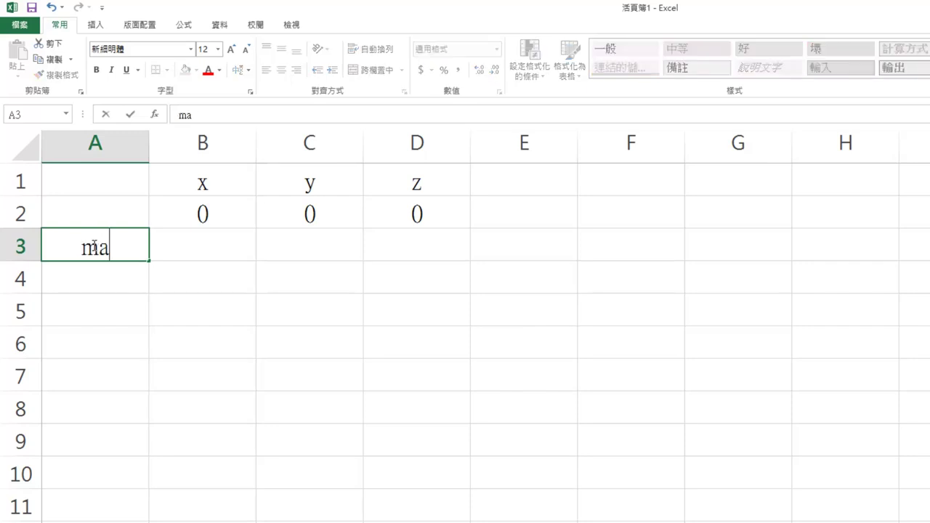
text(x)
click(186, 248)
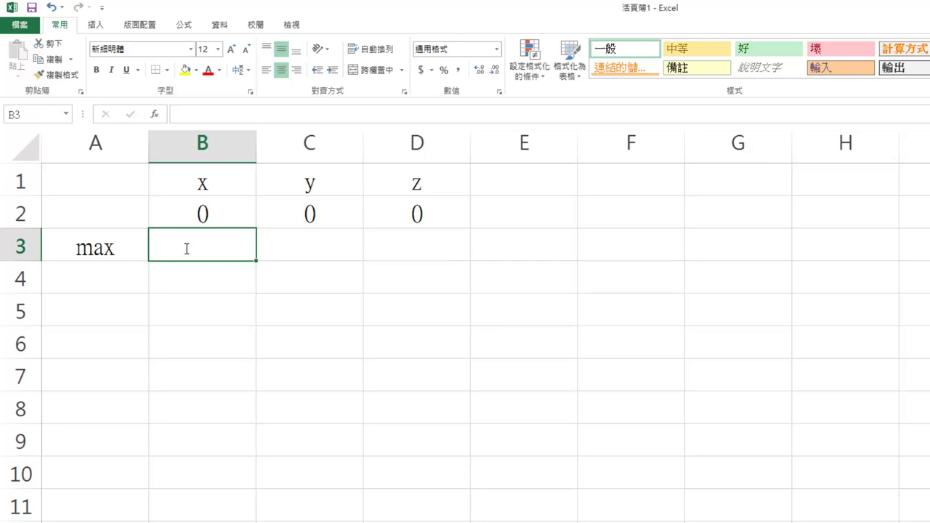
text(5)
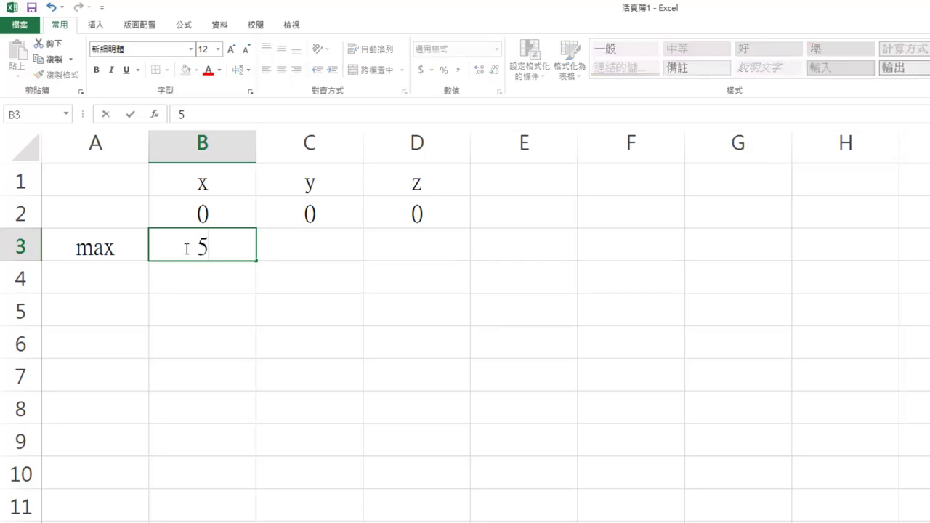
key(Tab)
text(3)
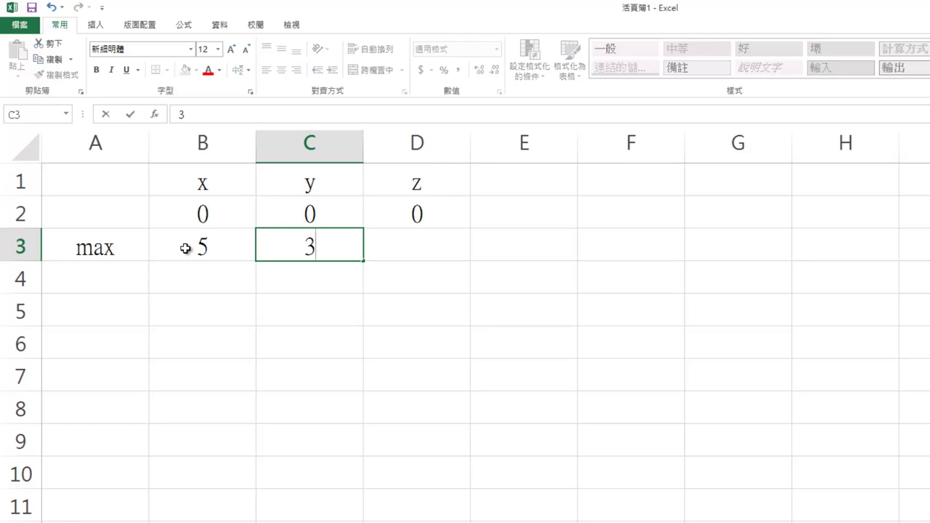
key(Tab)
text(1)
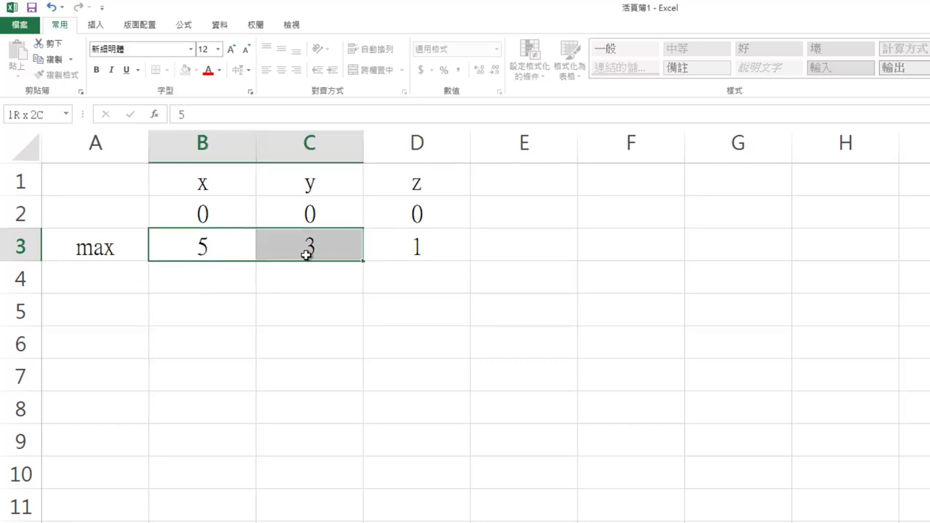
Name the coefficient range B3:D3 'max' via the Name Box.
drag(198, 248, 386, 257)
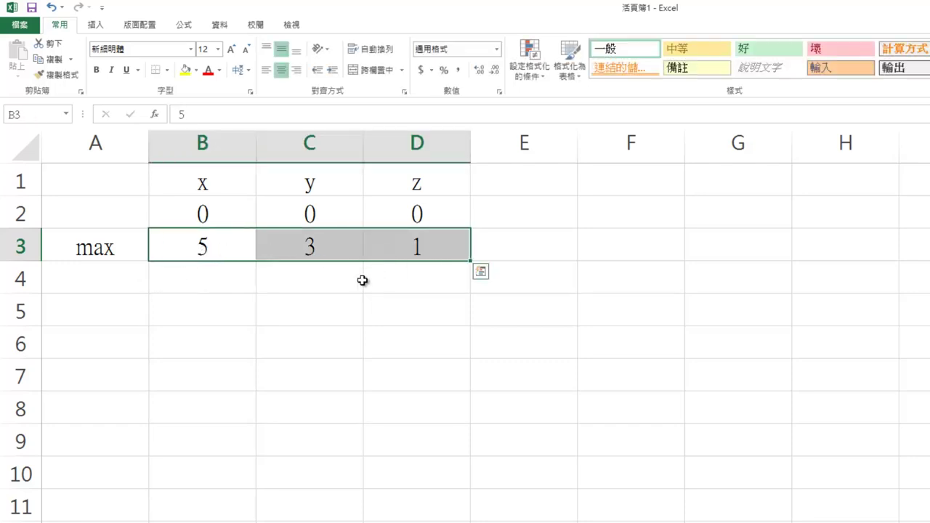
click(26, 114)
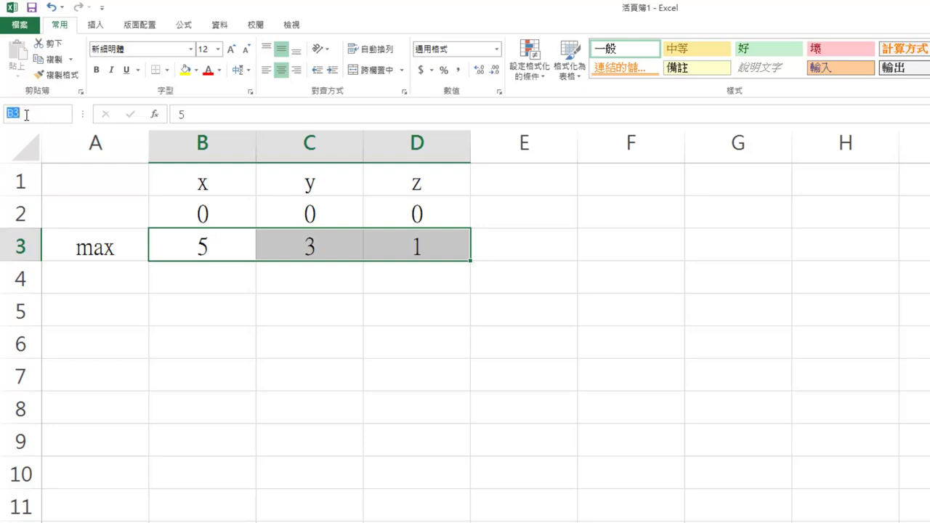
text(max)
key(Return)
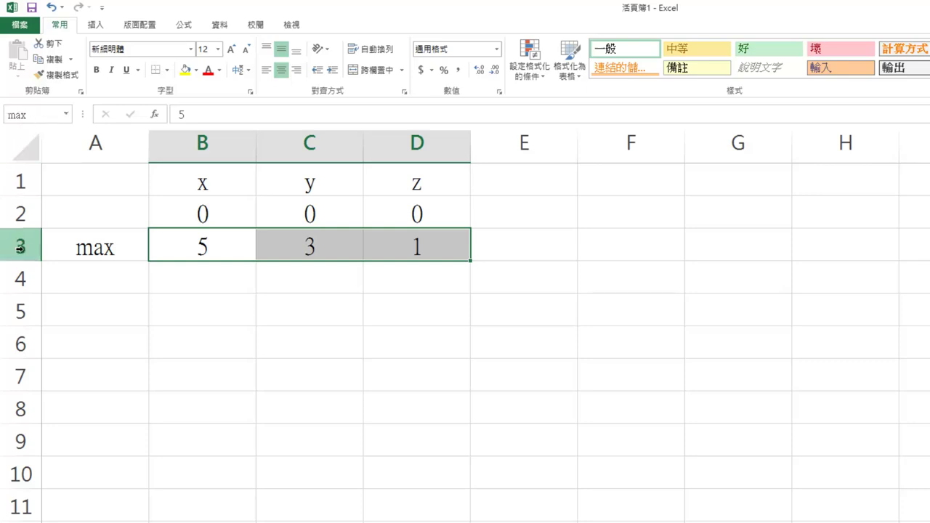
Label A4 as st_1 and enter the coefficients 1, 2 and 2 in B4:D4.
click(95, 277)
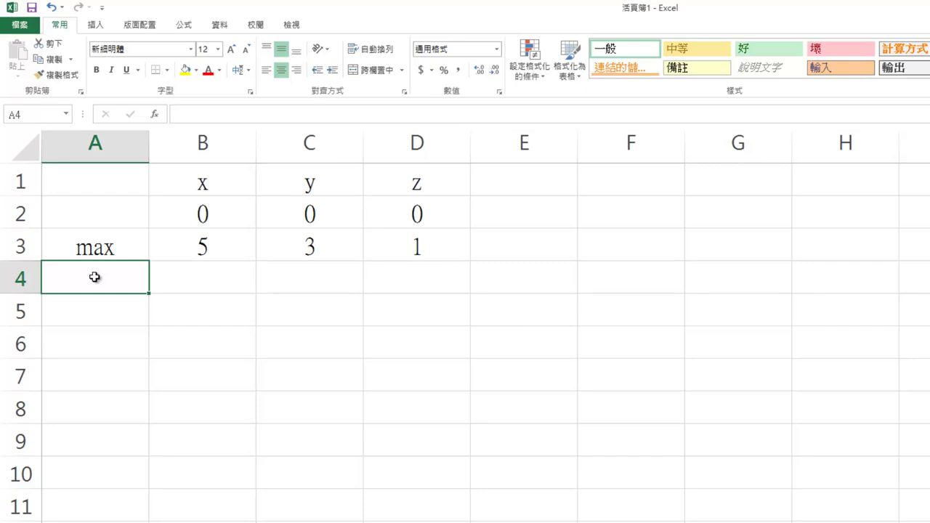
text(s)
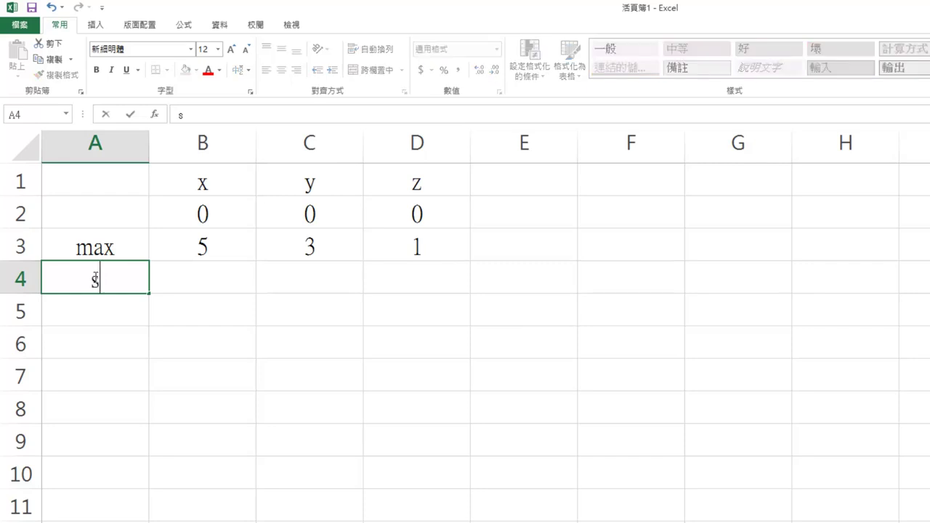
text(i)
key(BackSpace)
text(t_)
text(1)
click(177, 282)
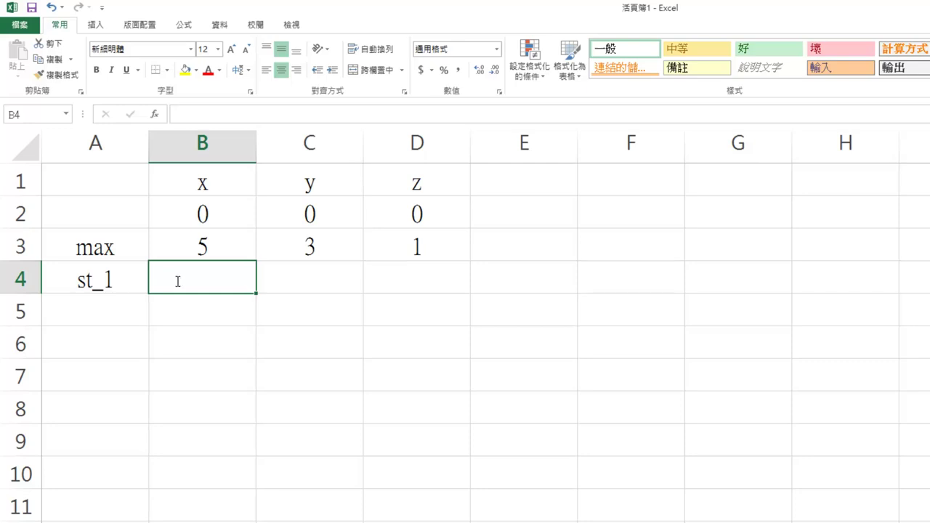
text(1)
key(Tab)
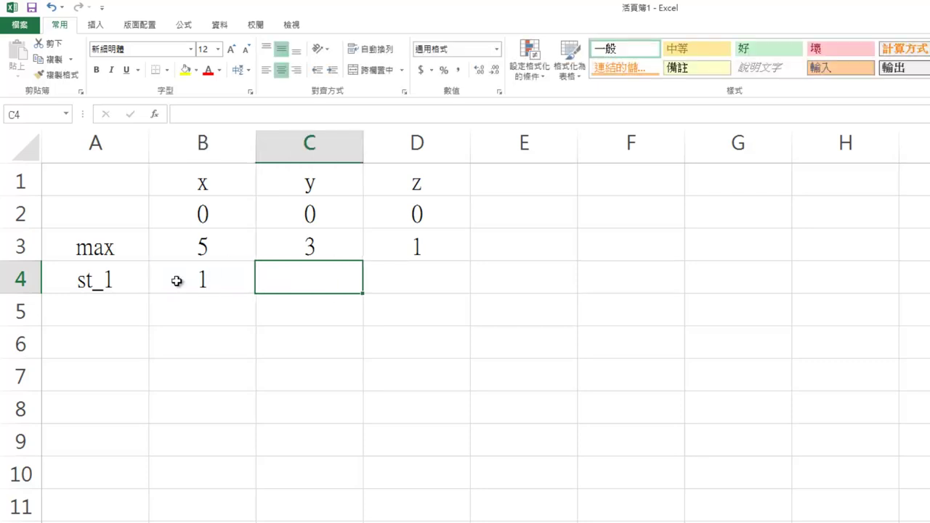
text(2)
key(Tab)
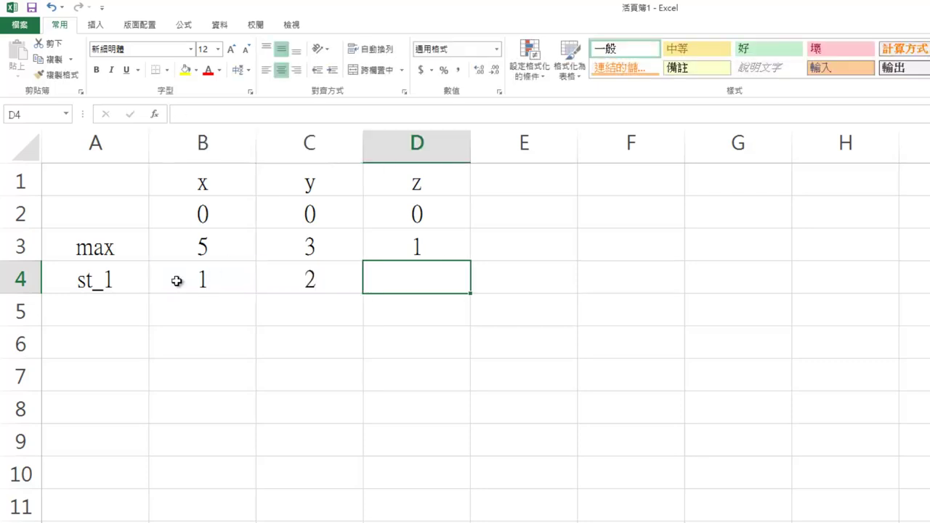
text(2)
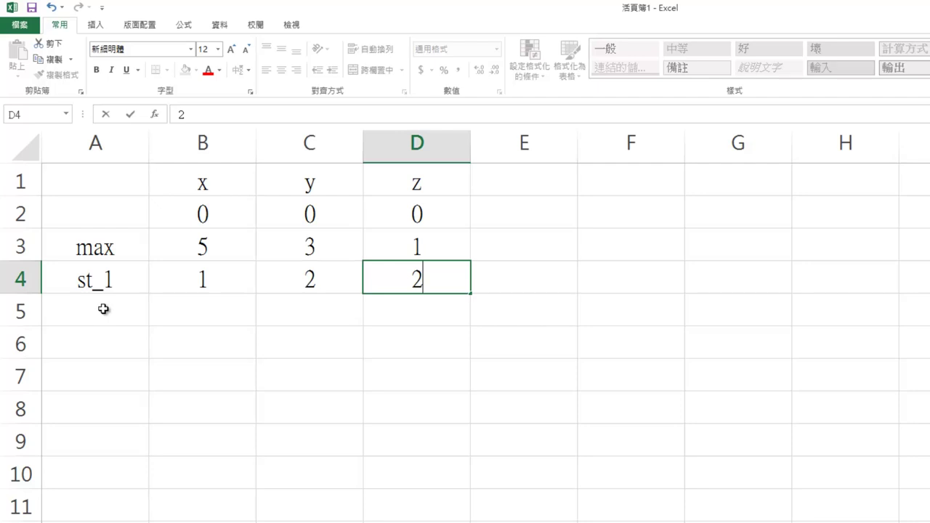
click(103, 309)
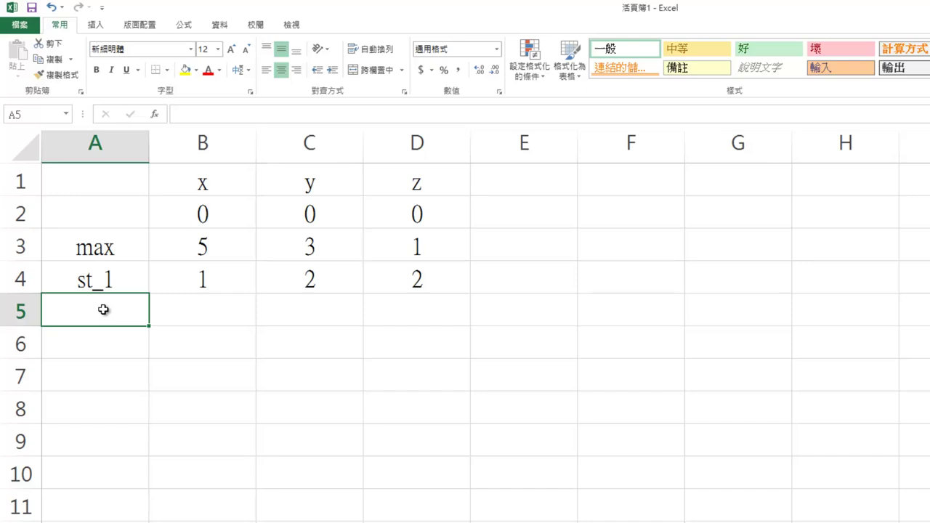
Correct row 4's coefficients in B4:D4 to 2, 4 and 1.
click(196, 284)
text(2)
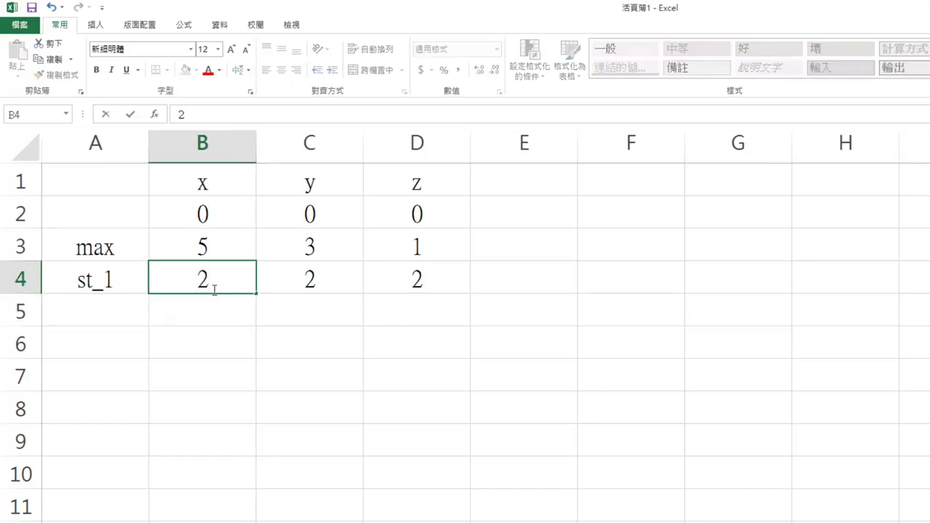
click(291, 289)
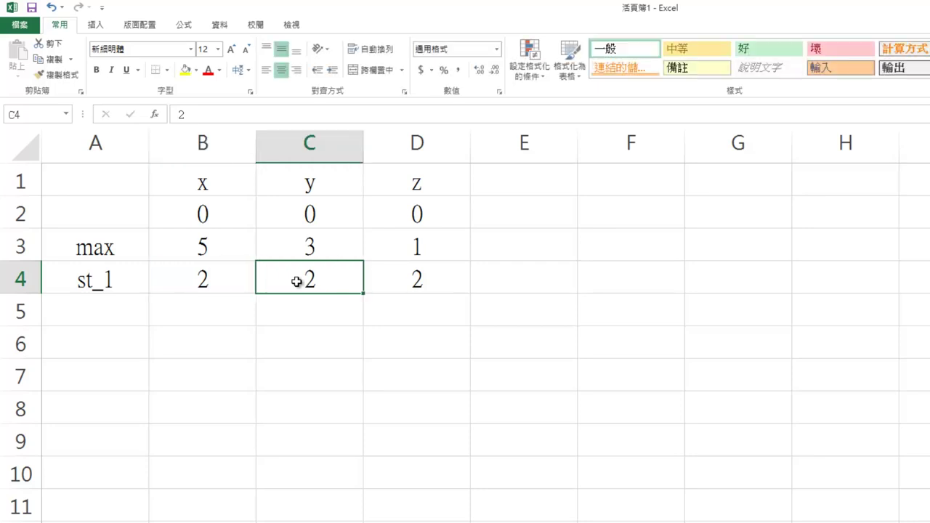
double_click(298, 282)
text(4)
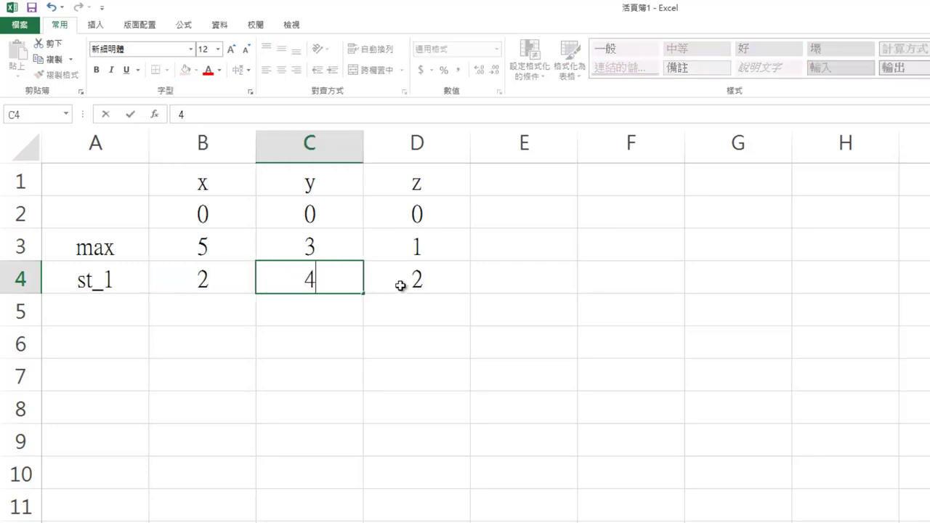
click(401, 286)
double_click(402, 286)
text(1)
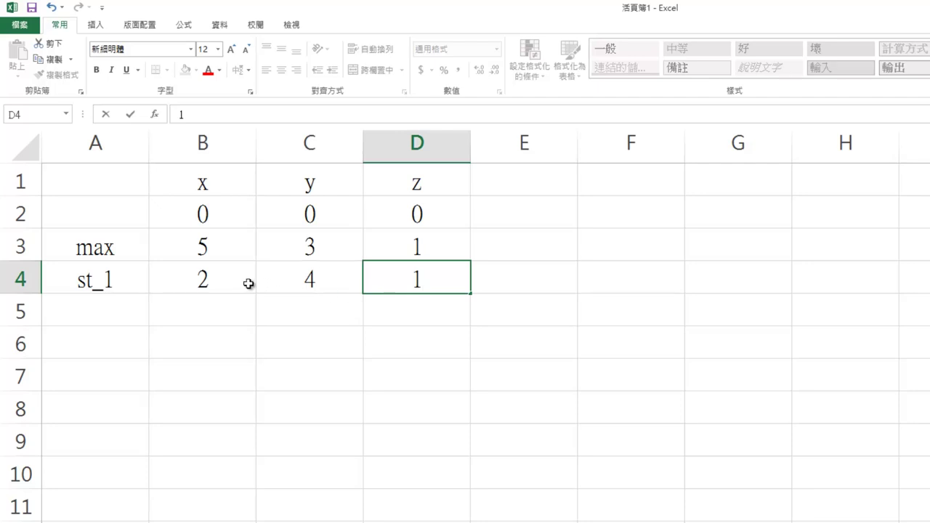
Name the range B4:D4 st_1 through the Name Box.
drag(208, 281, 375, 289)
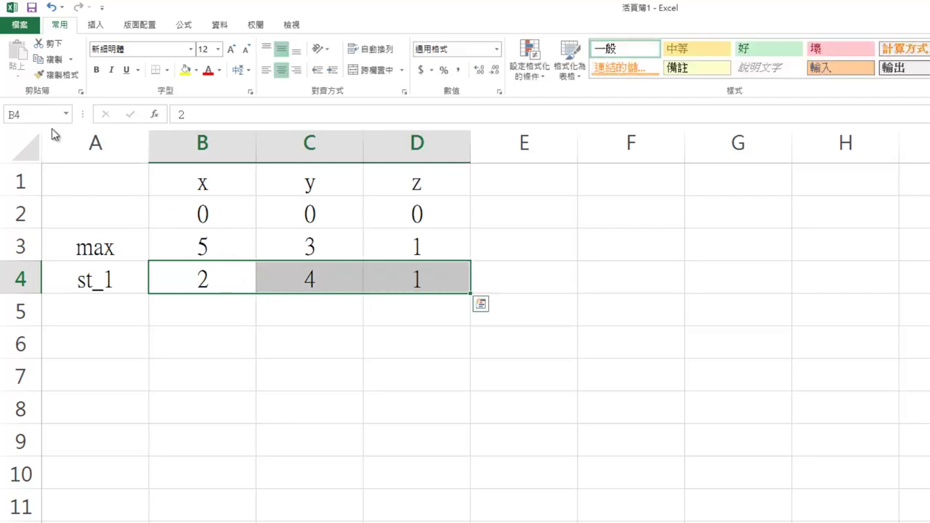
click(32, 117)
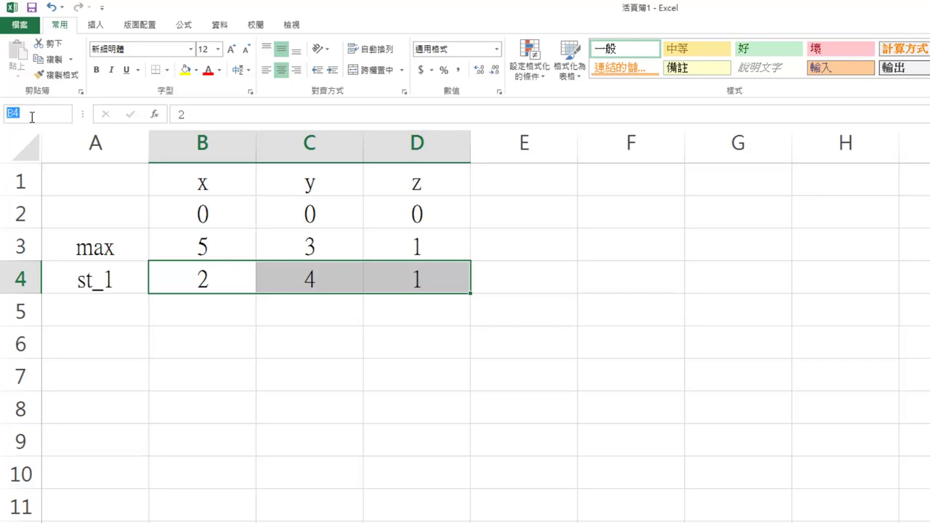
text(st)
text(_)
text(1)
key(Return)
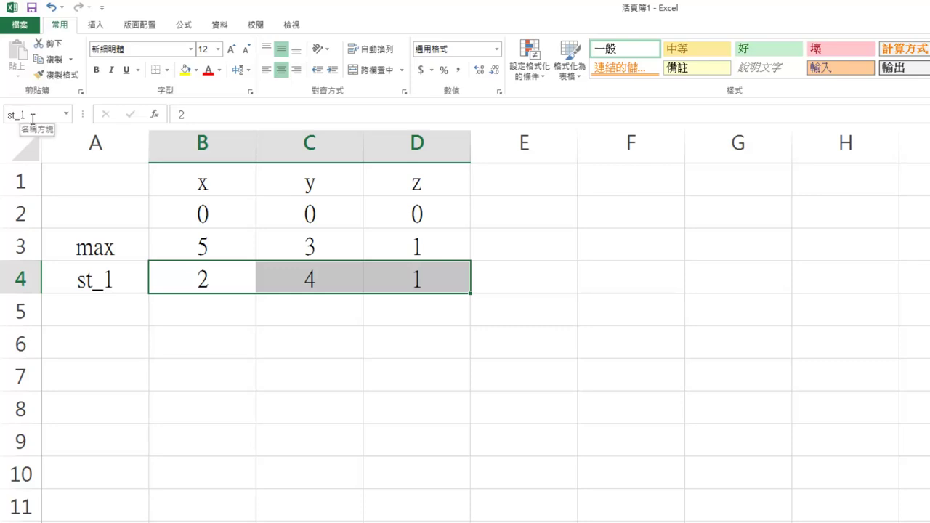
click(89, 305)
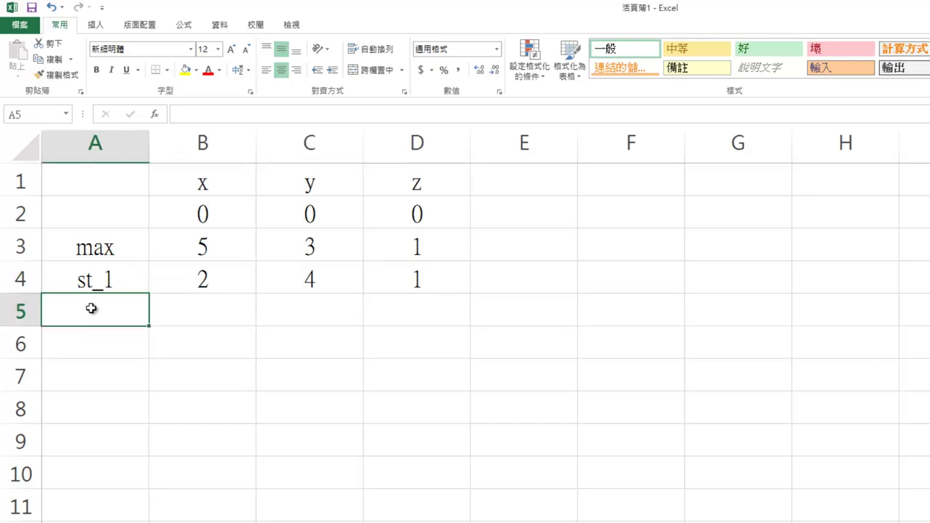
Label A5 as st_2 and enter the coefficients 1, 2 and 2 in B5:D5.
text(st_1)
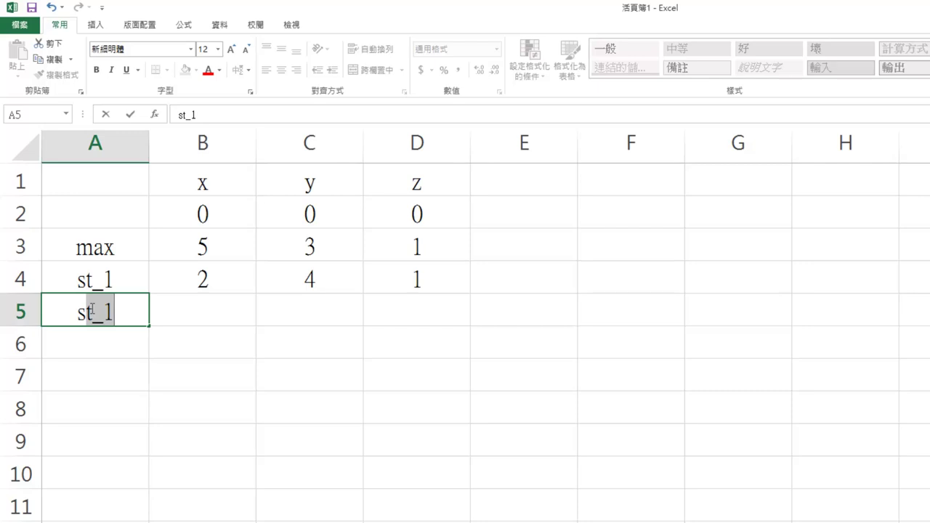
click(123, 313)
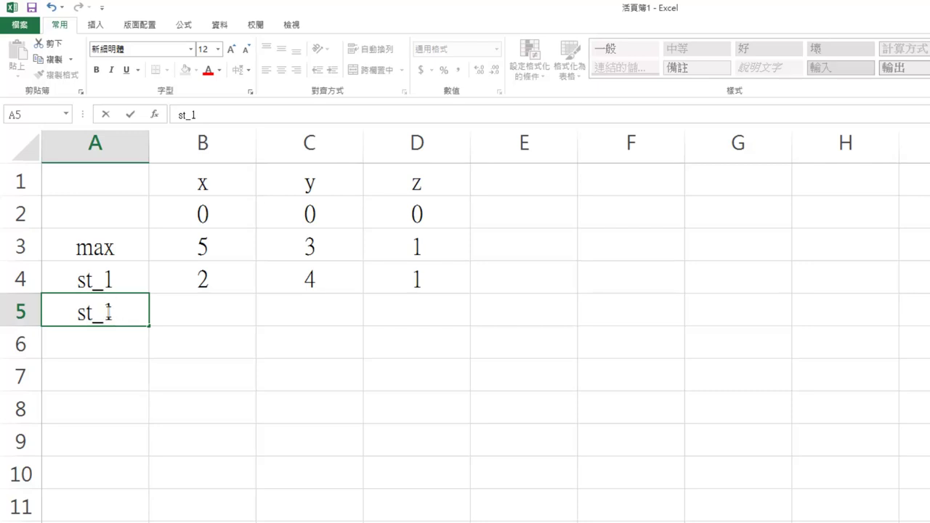
drag(114, 313, 106, 312)
text(2)
click(186, 313)
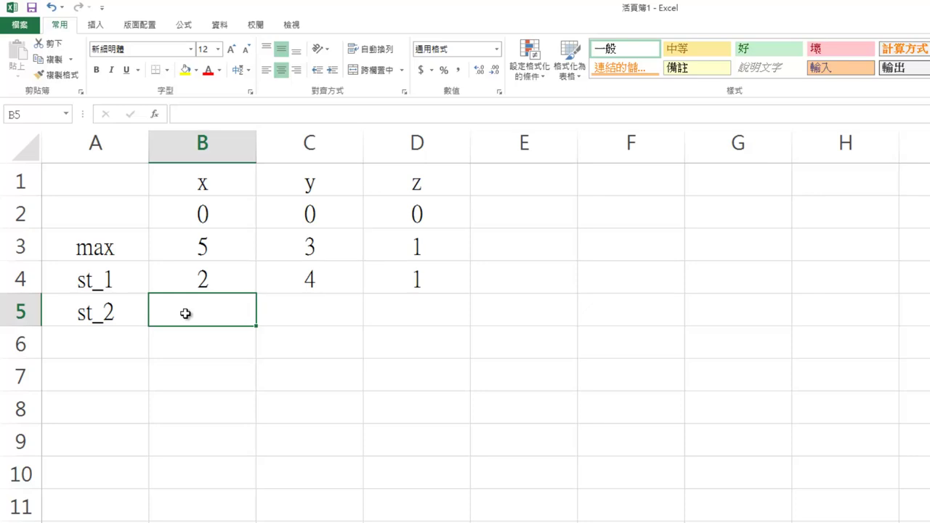
text(1)
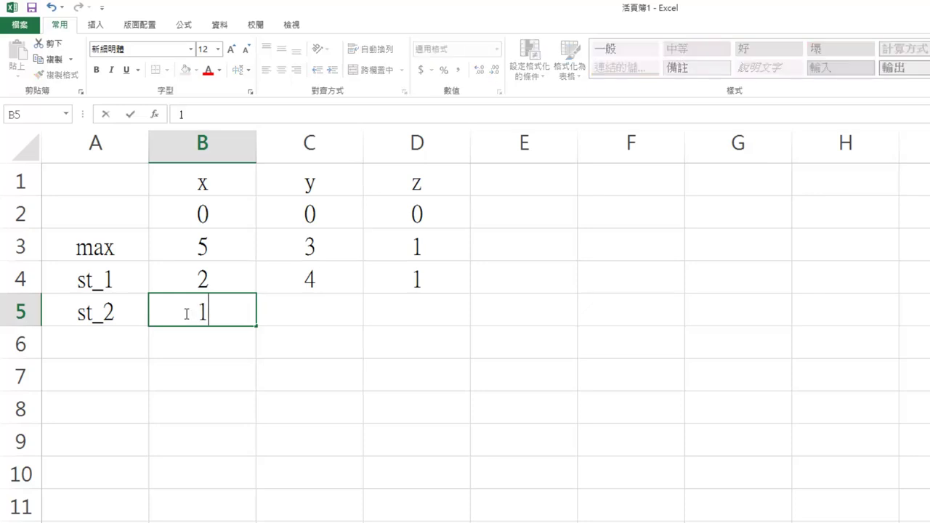
key(Tab)
text(2)
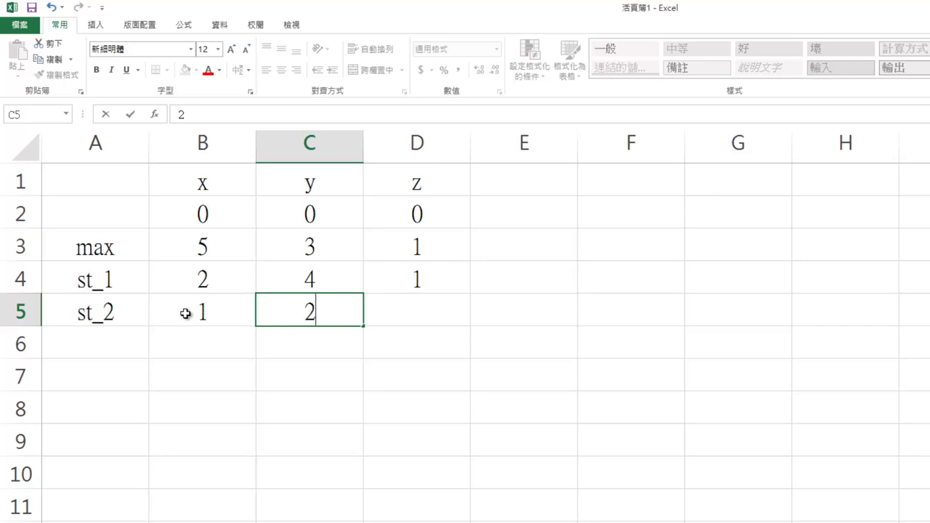
key(Tab)
text(2)
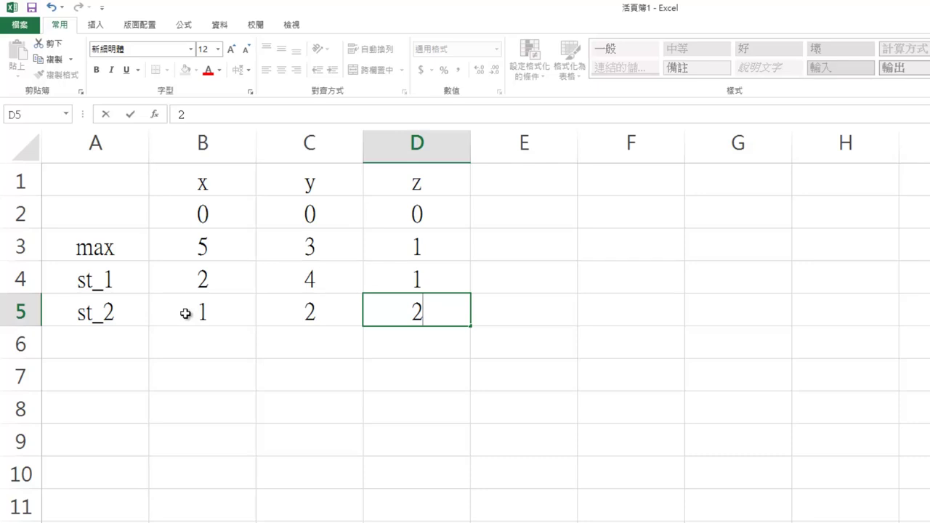
Name the range B5:D5 st_2 through the Name Box.
drag(180, 315, 386, 326)
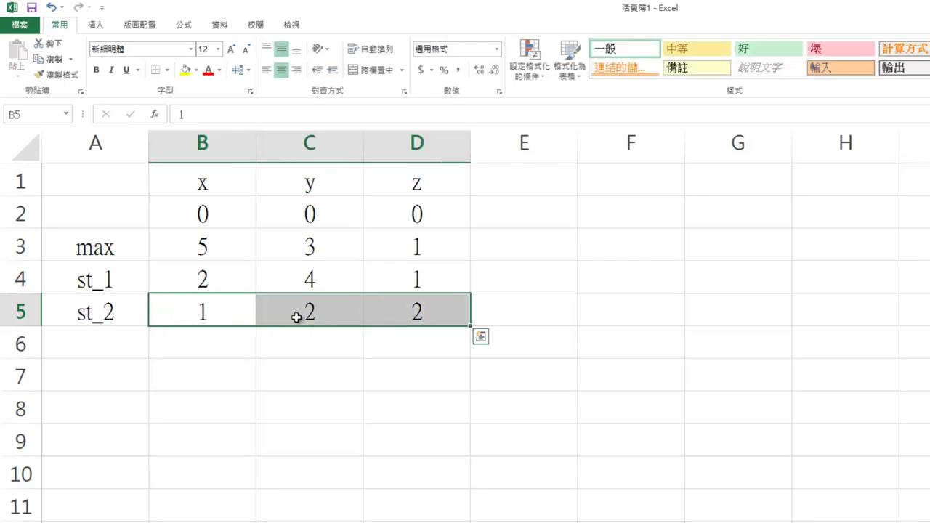
click(25, 115)
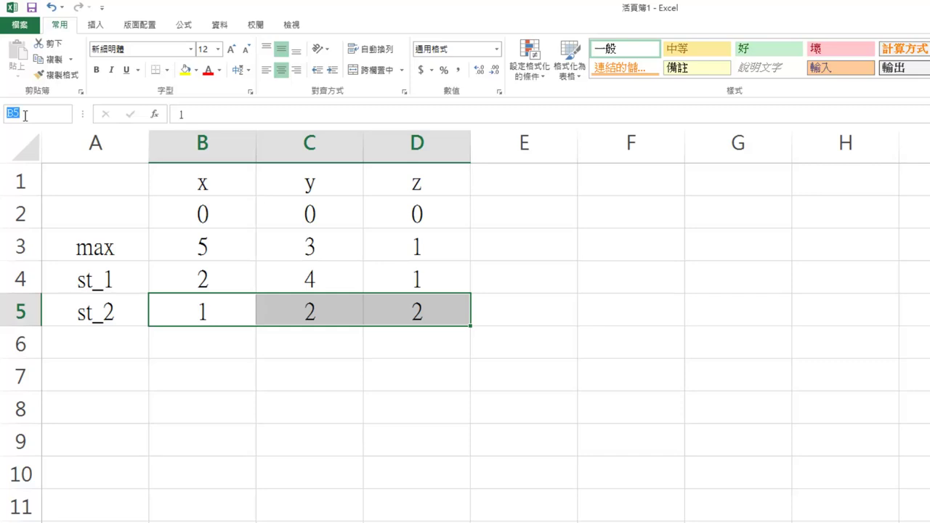
text(st)
text(_)
text(2)
key(Return)
click(95, 341)
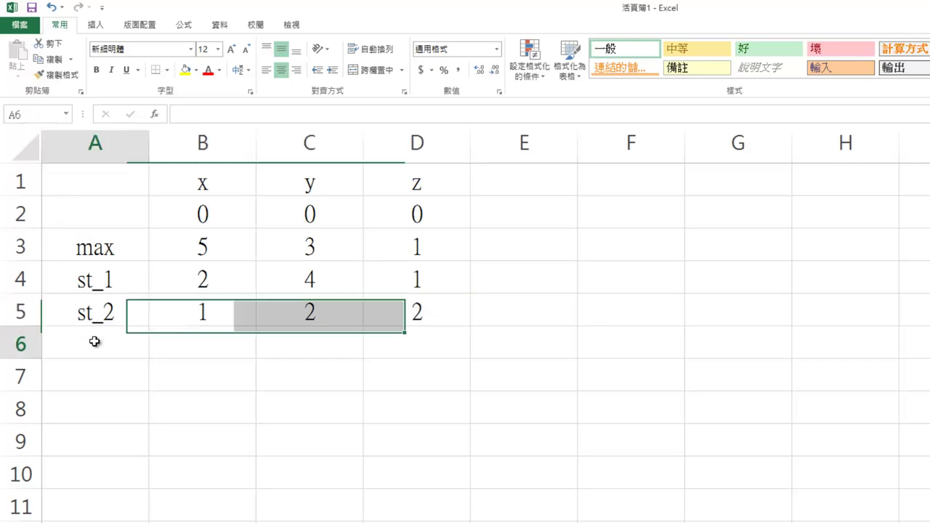
Label A6 as st_3 and enter the coefficients 2, 1 and 0 in B6:D6.
text(s)
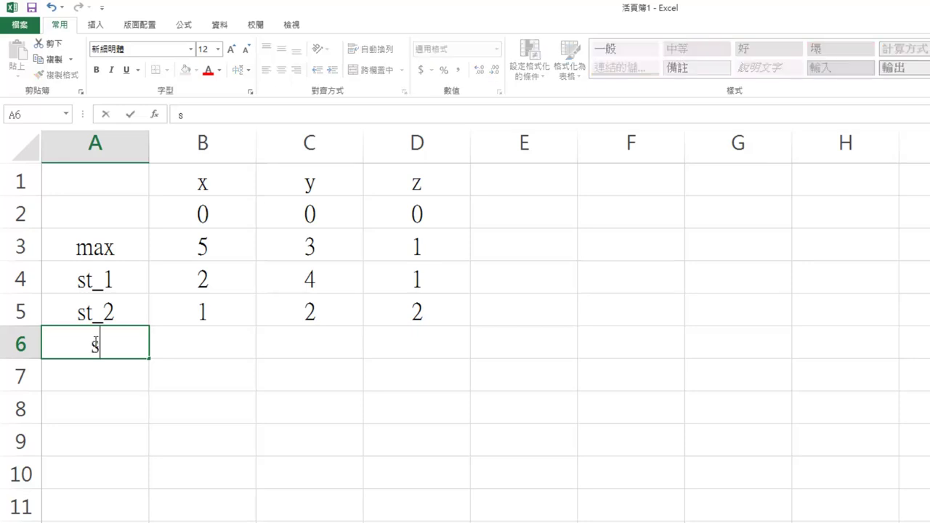
text(t)
text(_)
text(3)
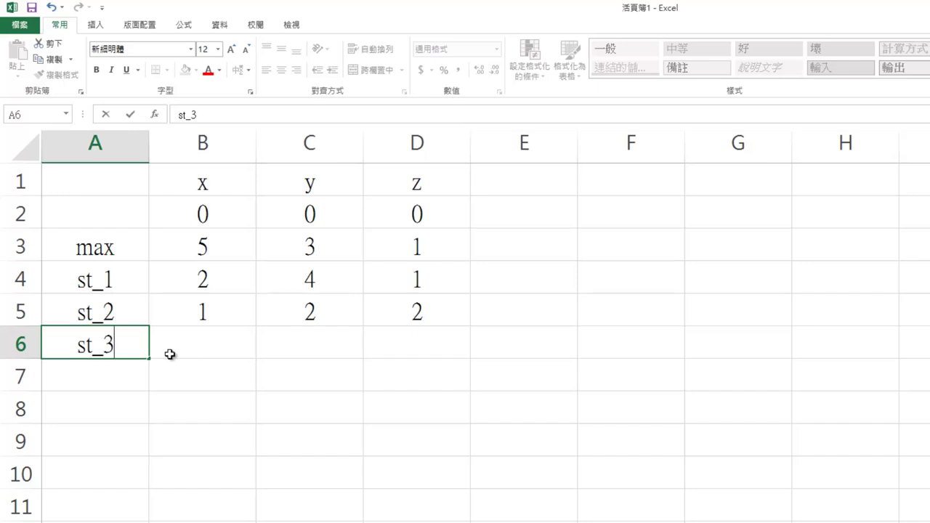
click(195, 347)
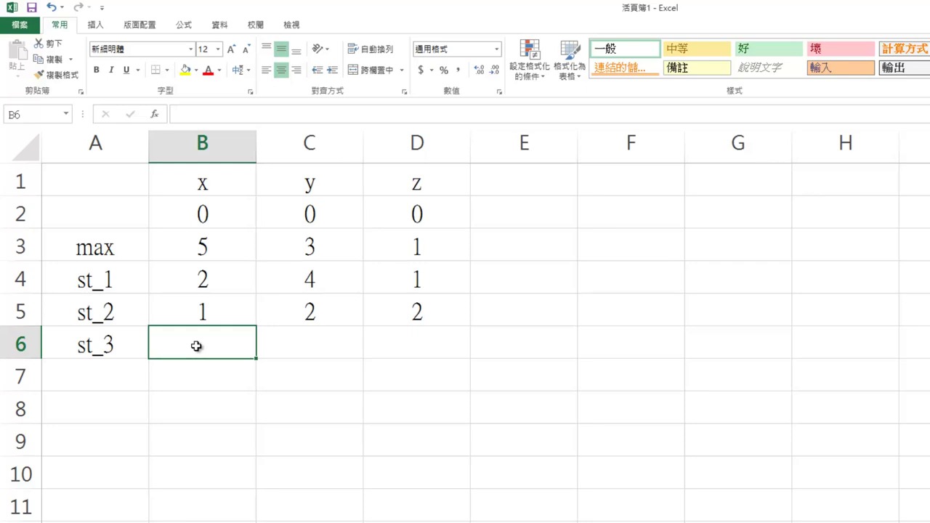
text(2)
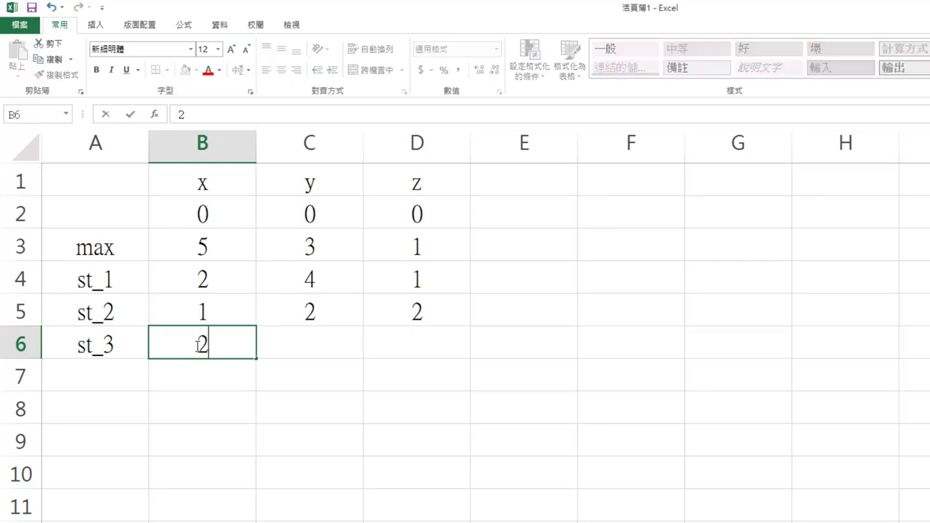
click(295, 346)
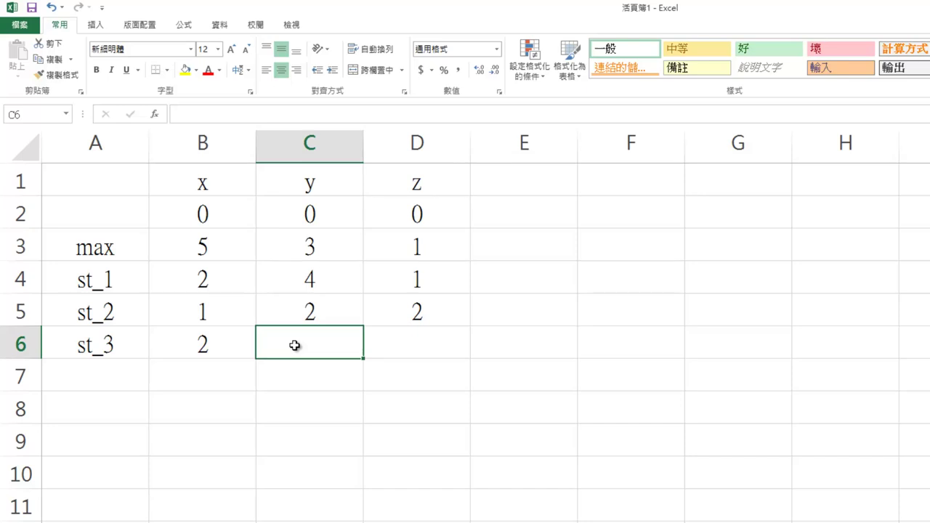
text(1)
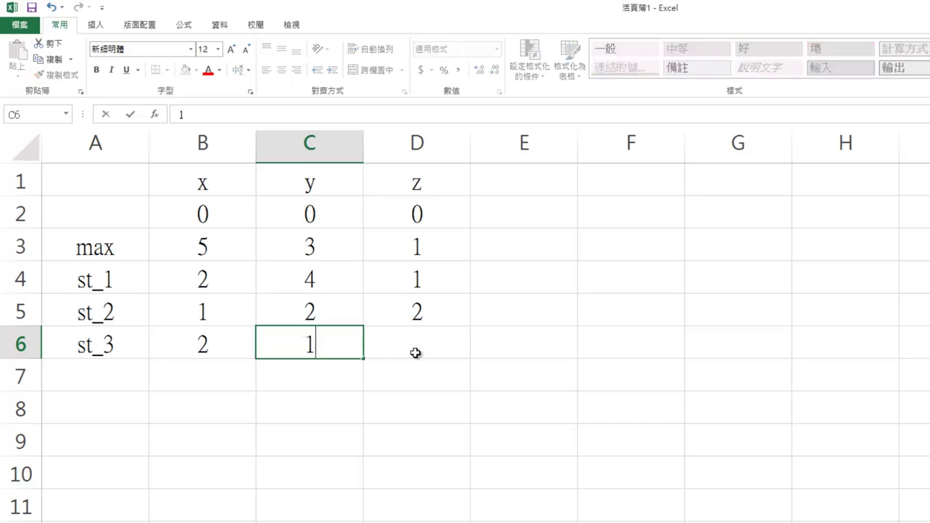
click(416, 353)
text(0)
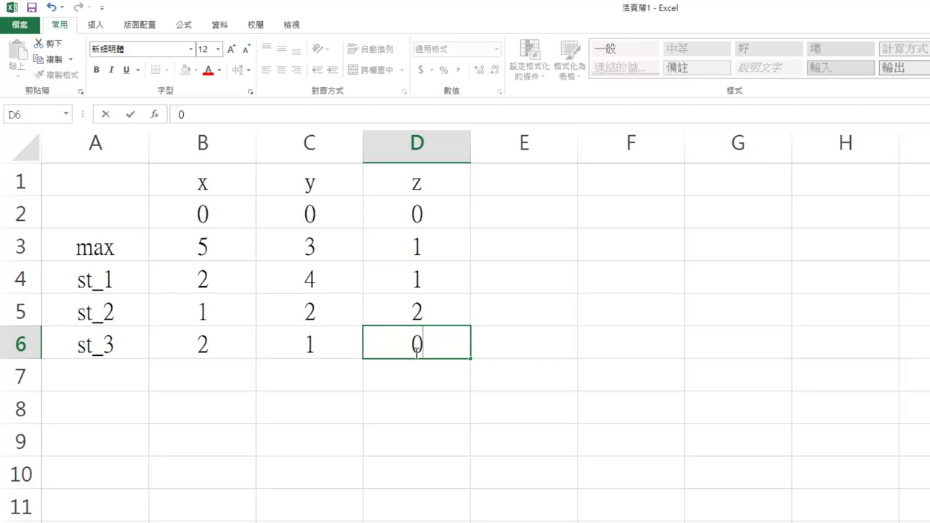
click(250, 349)
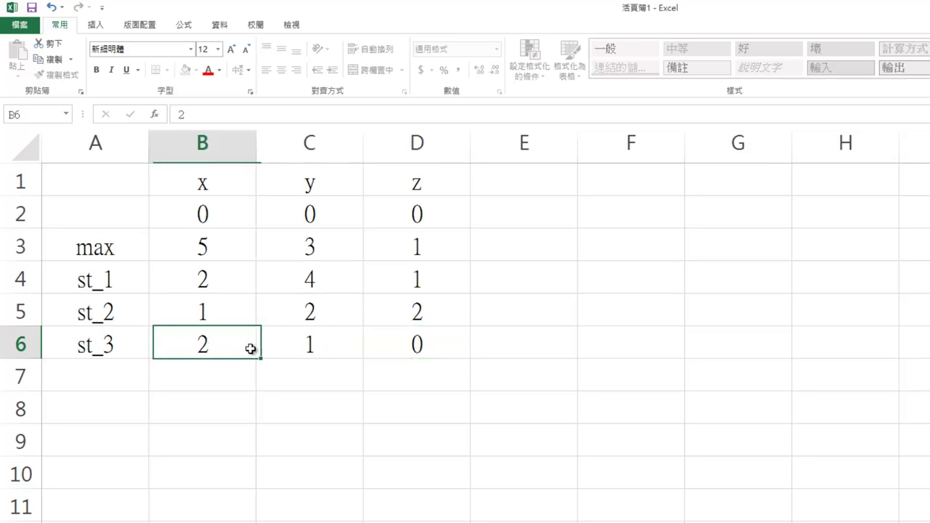
Name the range B6:D6 st_3 through the Name Box.
drag(250, 349, 385, 359)
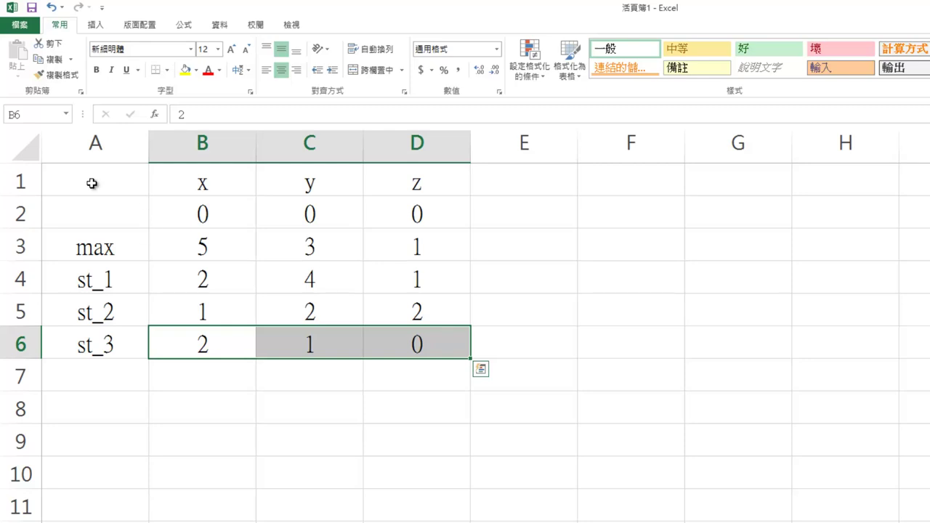
click(22, 114)
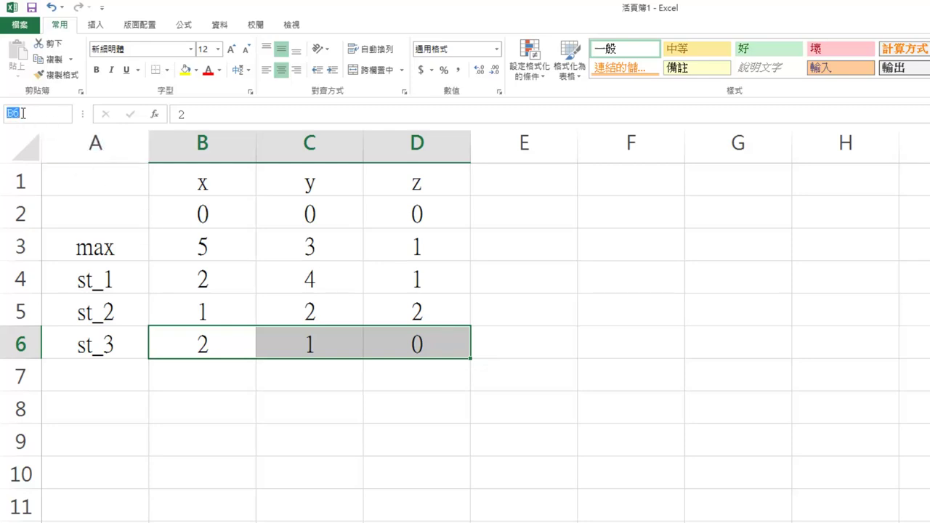
text(st)
text(_3)
key(Return)
click(503, 213)
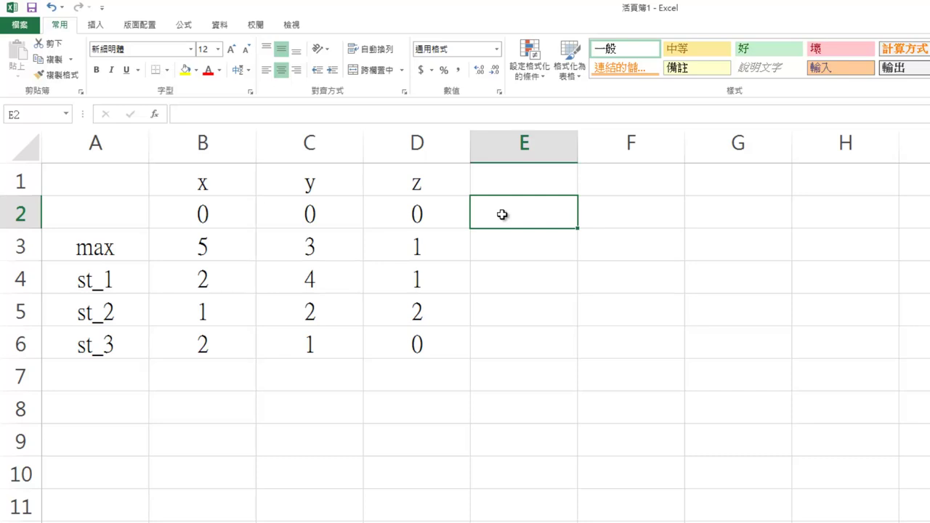
Enter =SUM(value*max) in E2 as an array formula with Ctrl+Shift+Enter.
text(=)
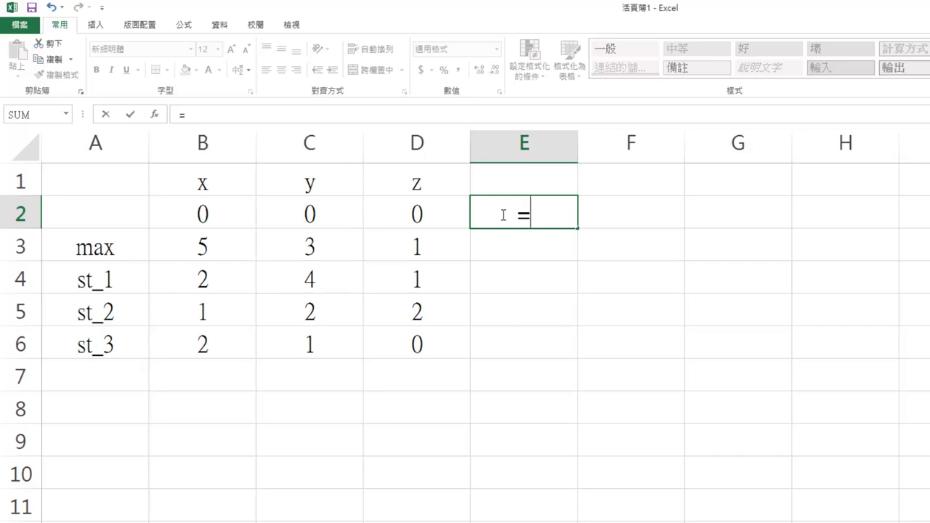
text(sum)
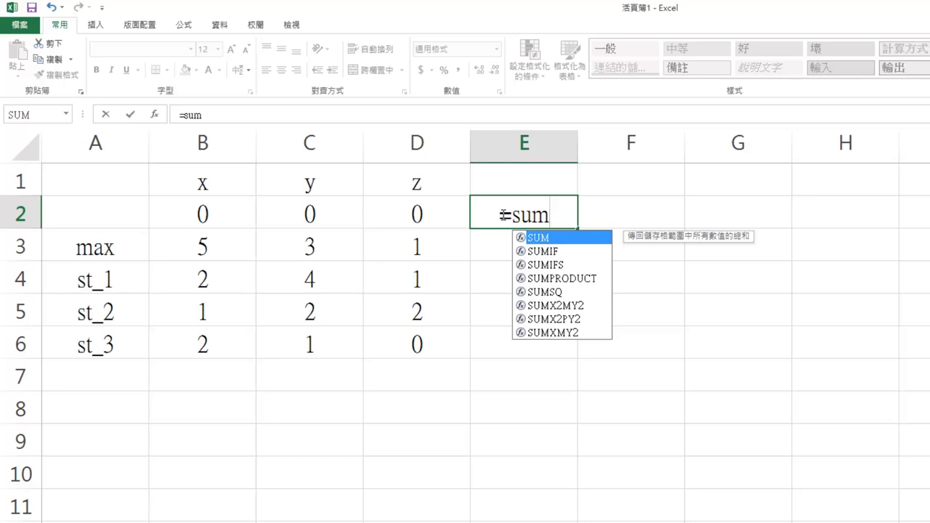
text(()
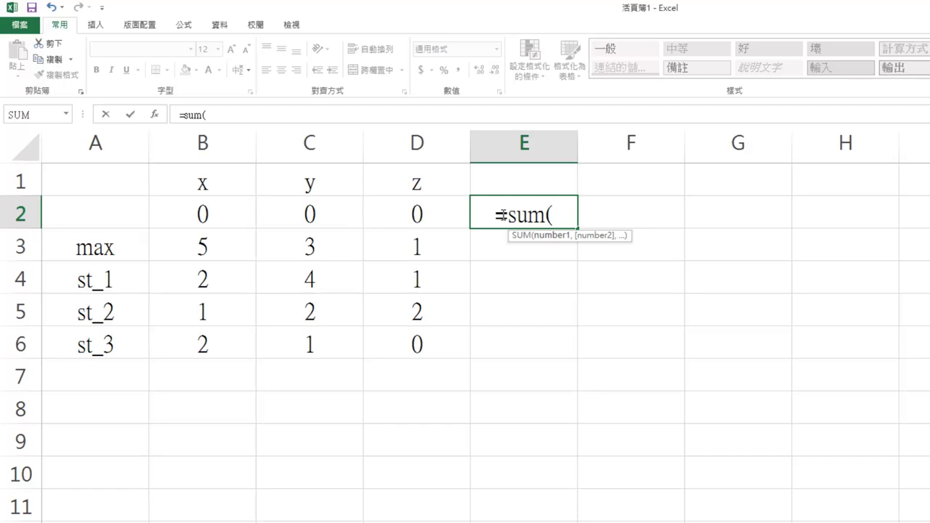
text(va)
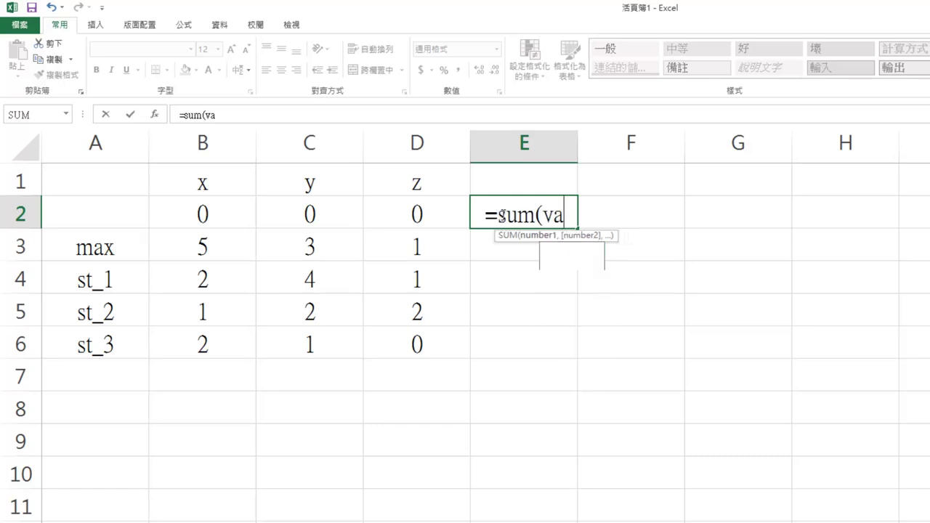
text(lue)
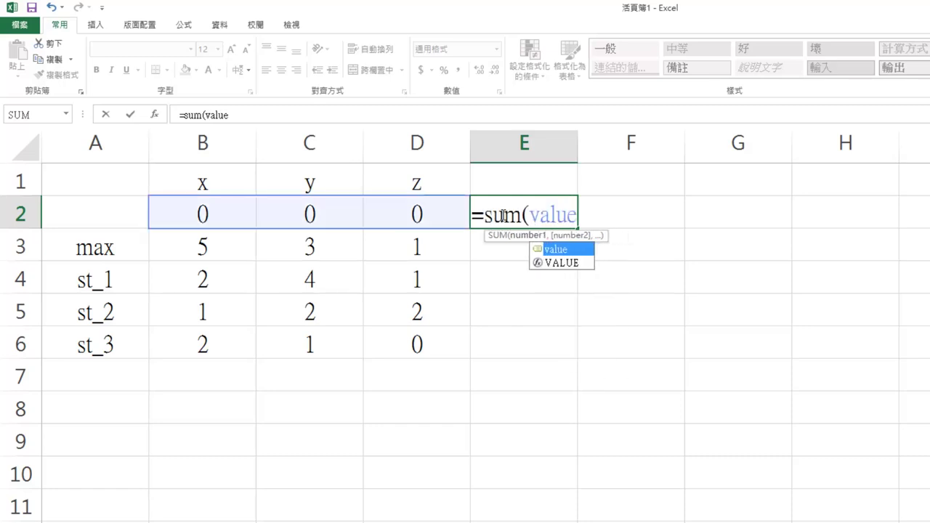
text(*)
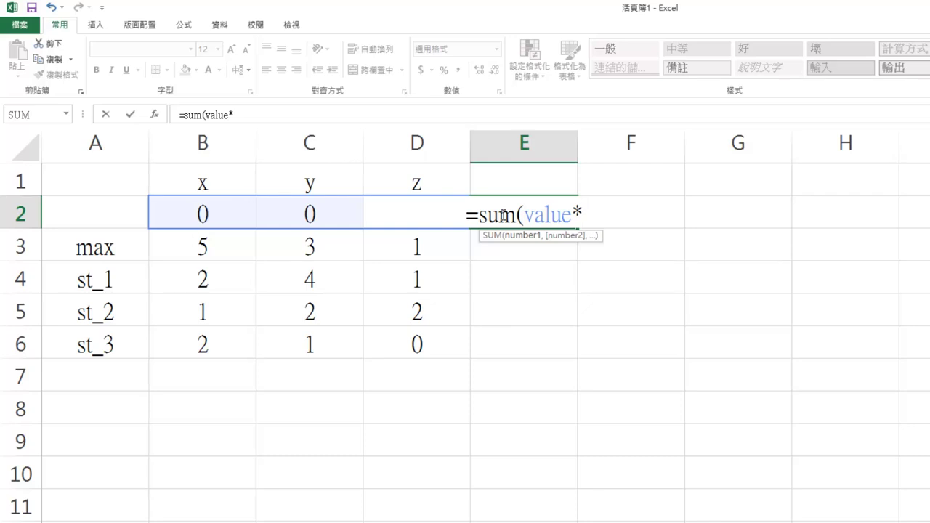
text(ma)
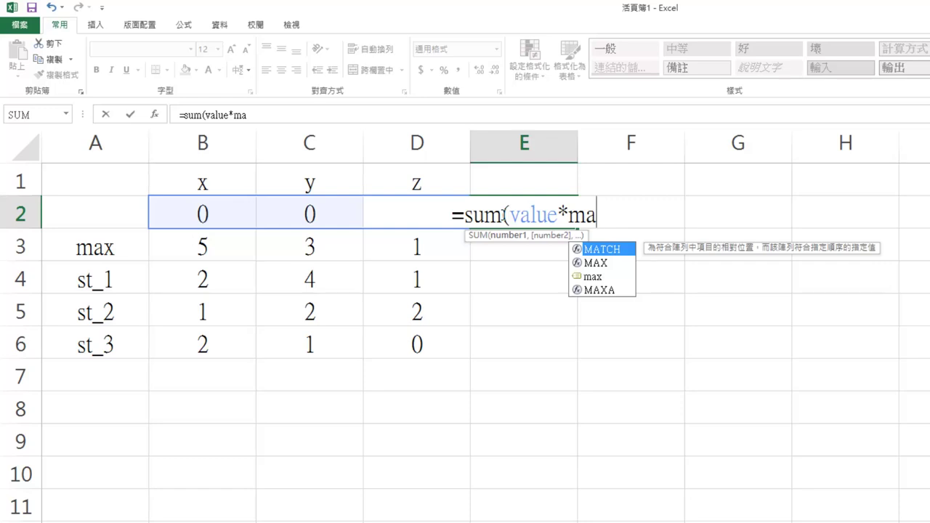
text(x)
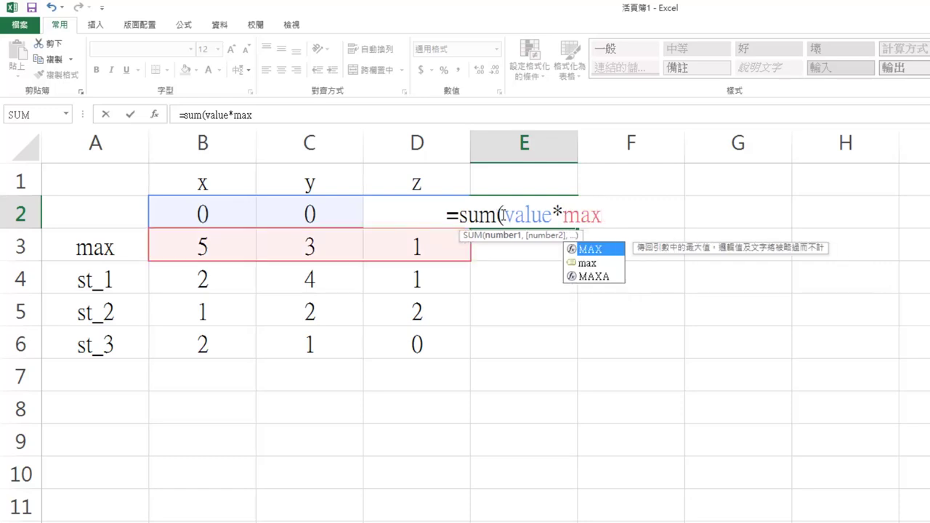
text())
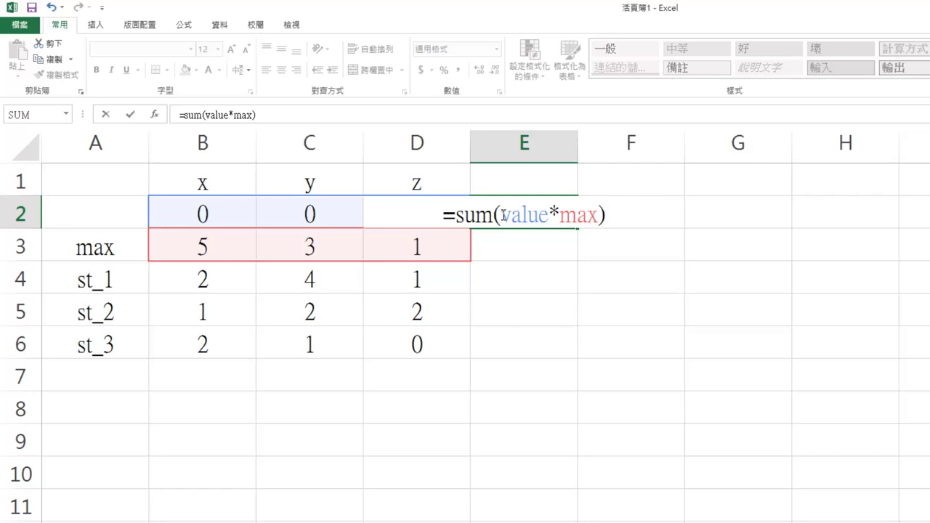
key(ctrl+shift+Return)
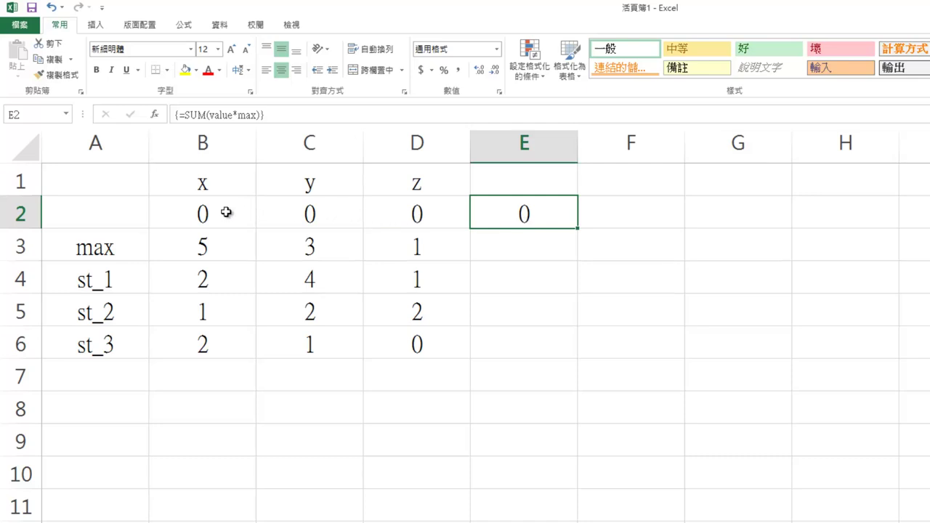
click(524, 278)
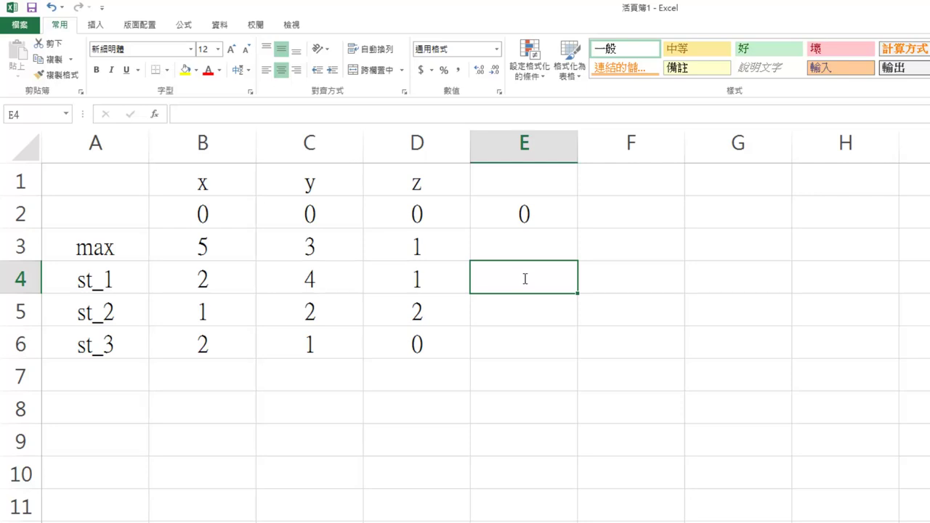
Enter =SUM(value*st_1) in E4 as an array formula with Ctrl+Shift+Enter.
text(=)
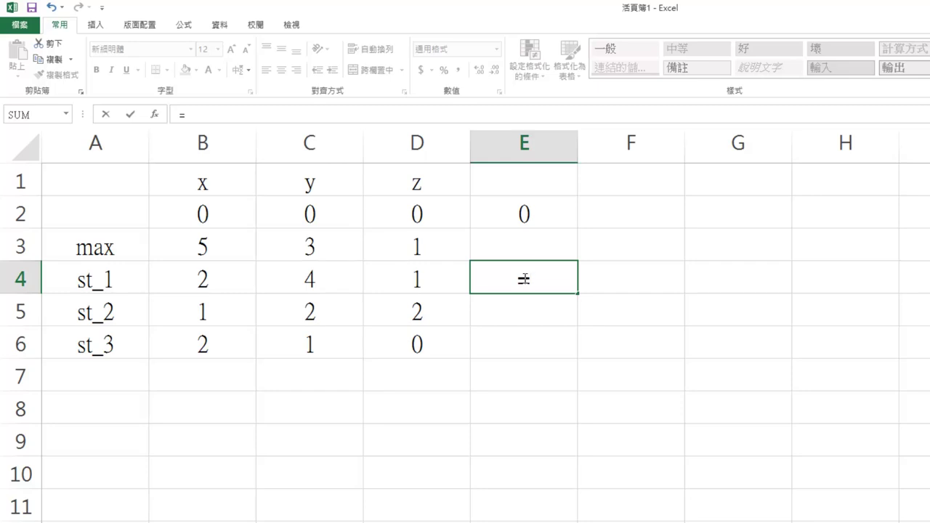
text(su)
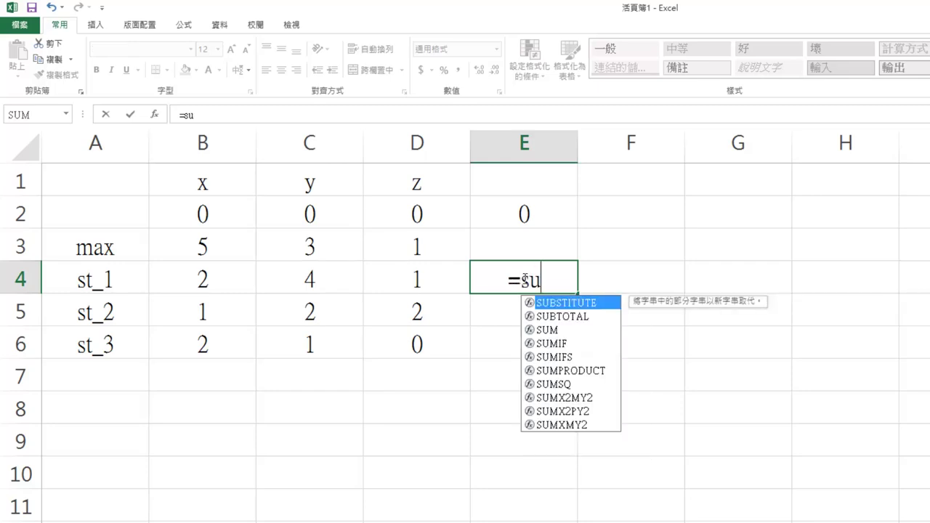
text(m)
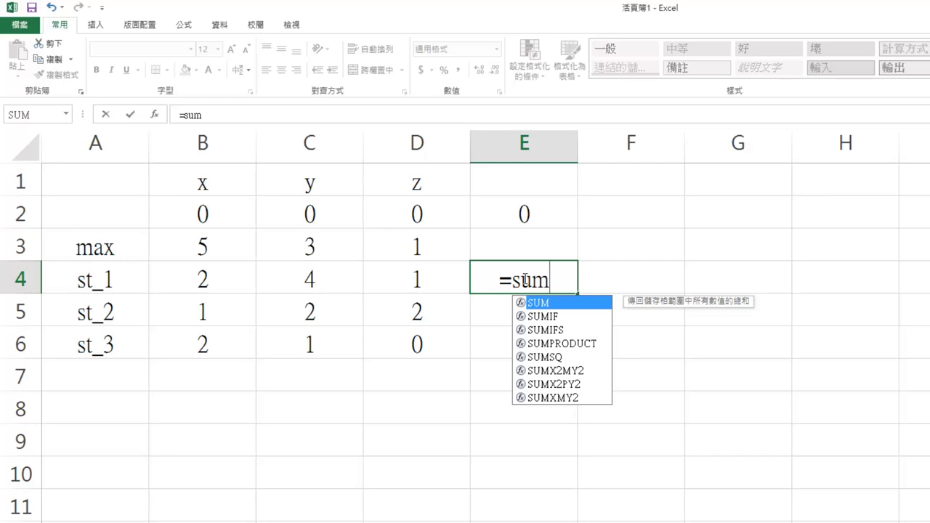
text(()
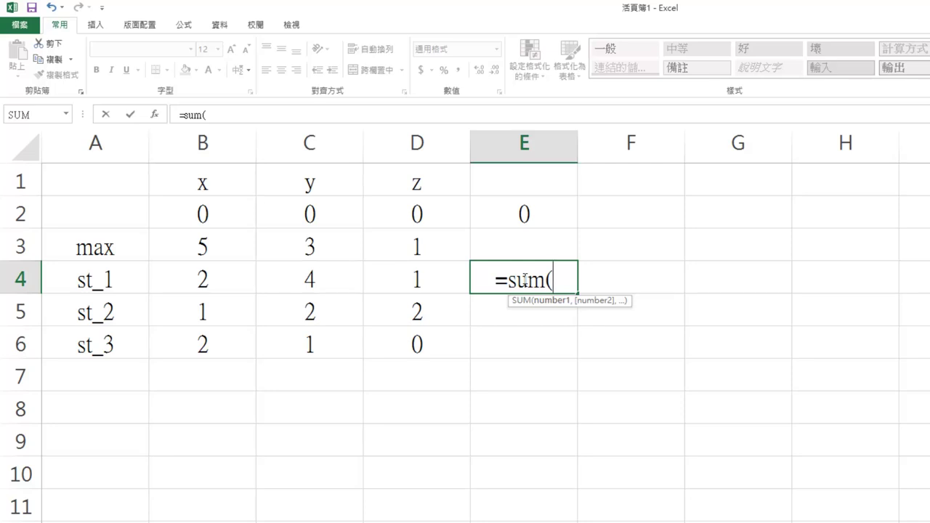
text(va)
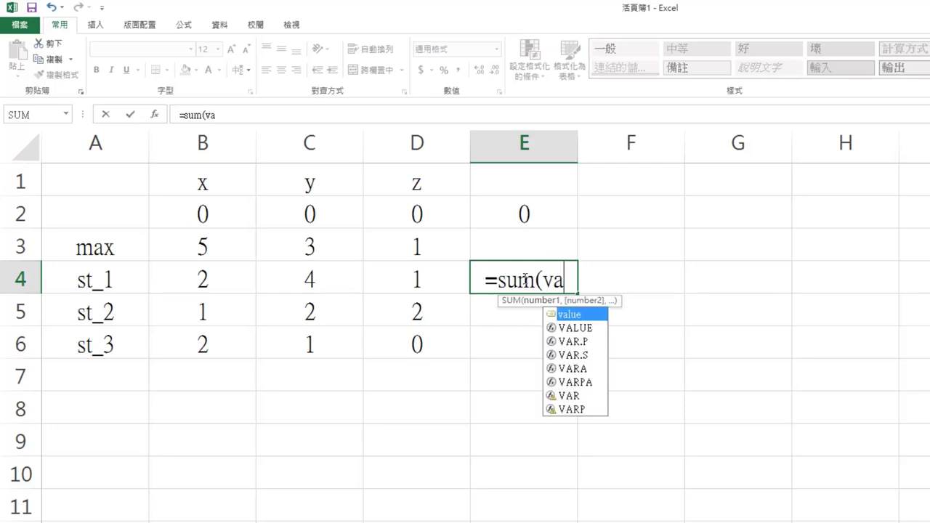
text(lu)
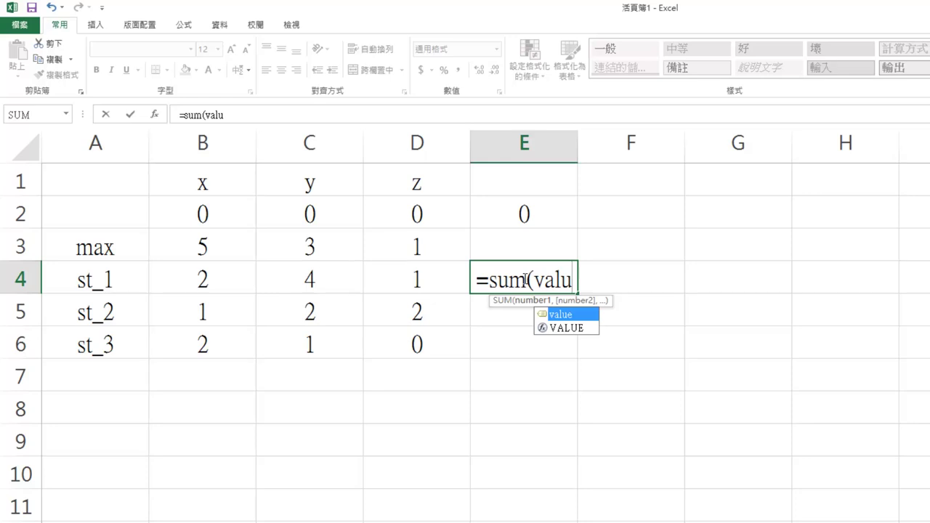
text(e*)
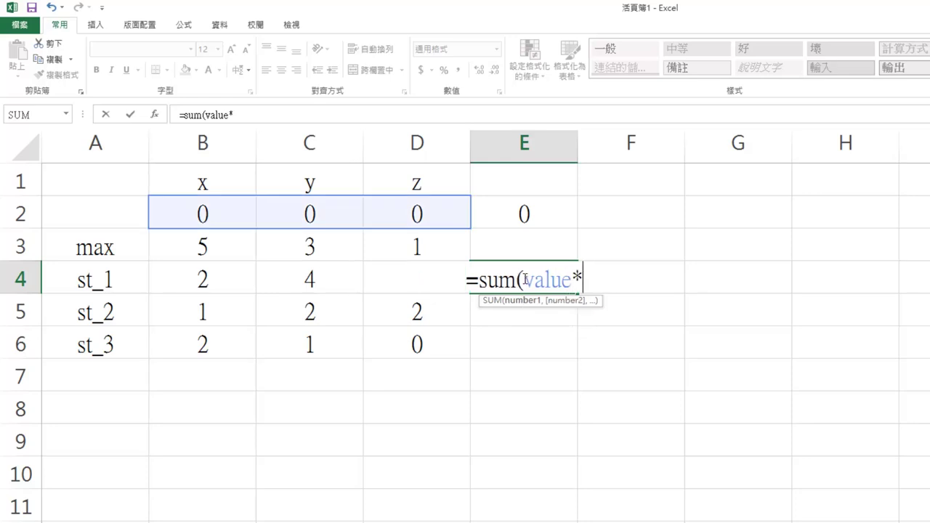
text(s)
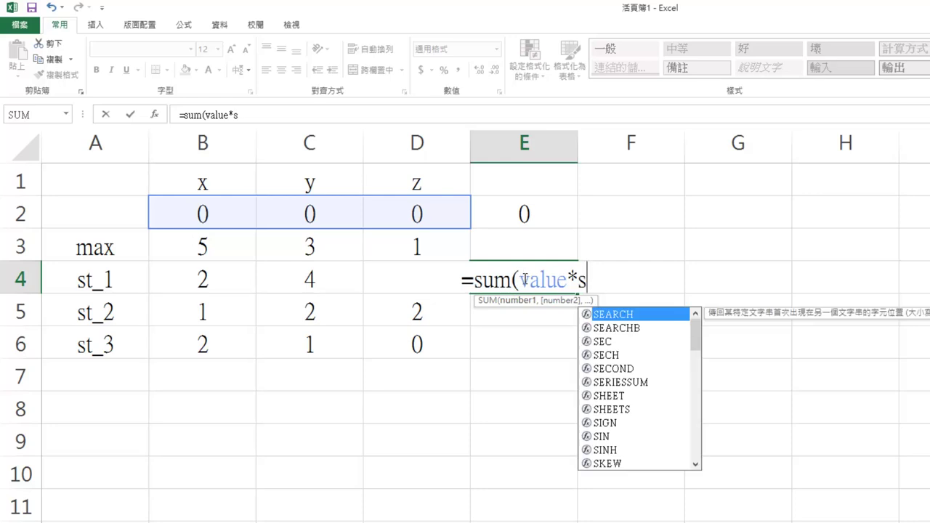
text(t_)
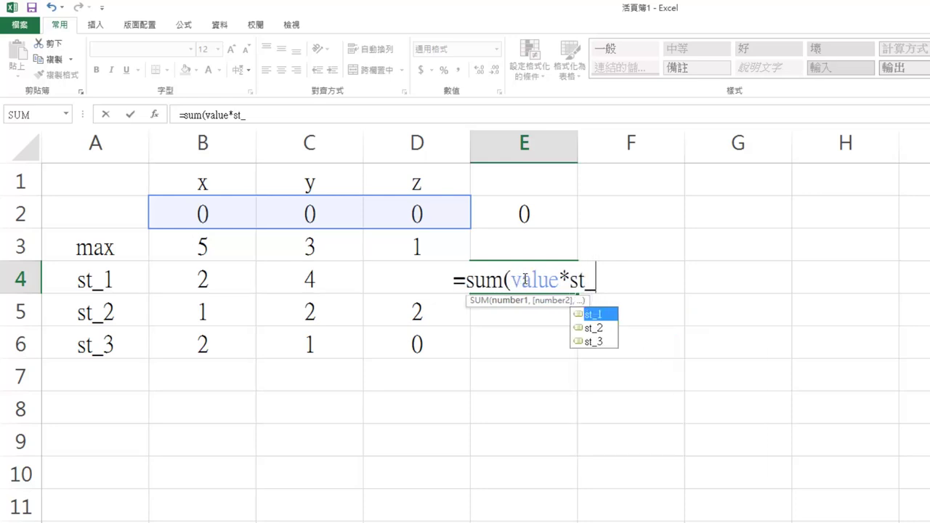
text(1)
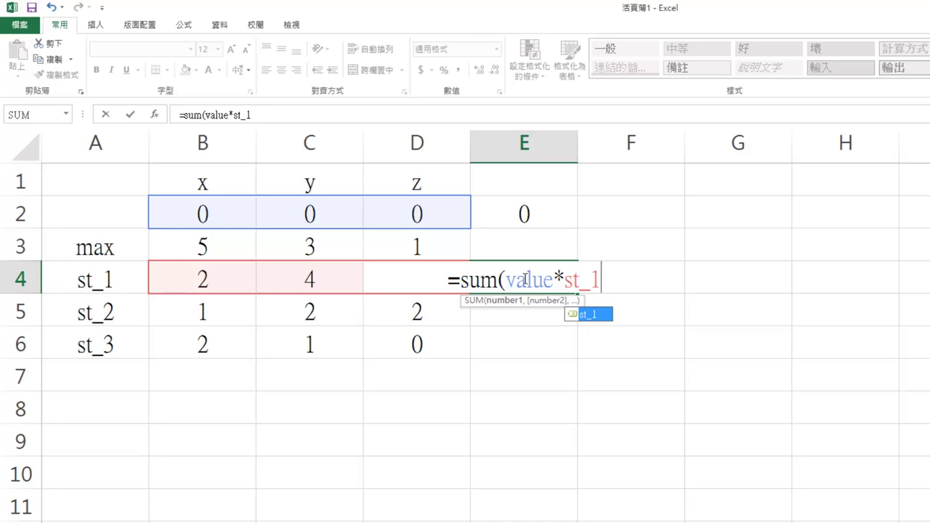
text())
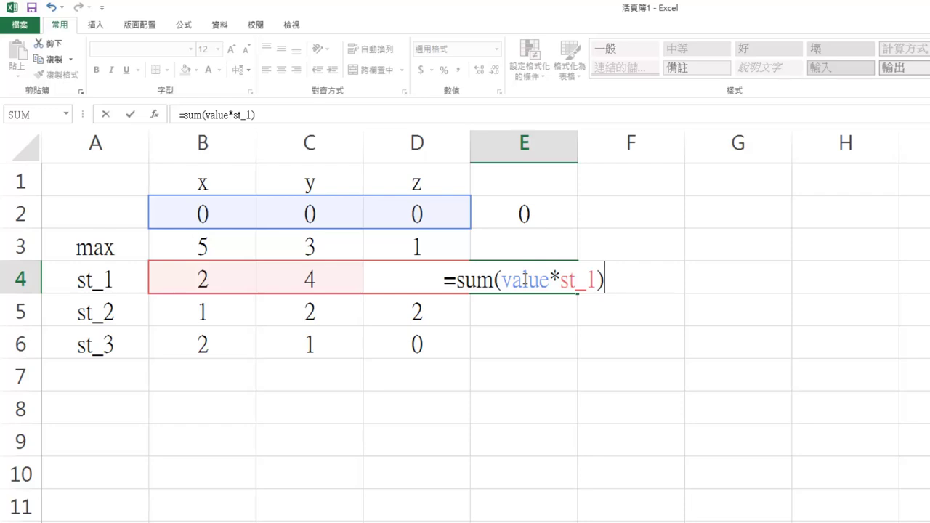
key(ctrl+shift+Return)
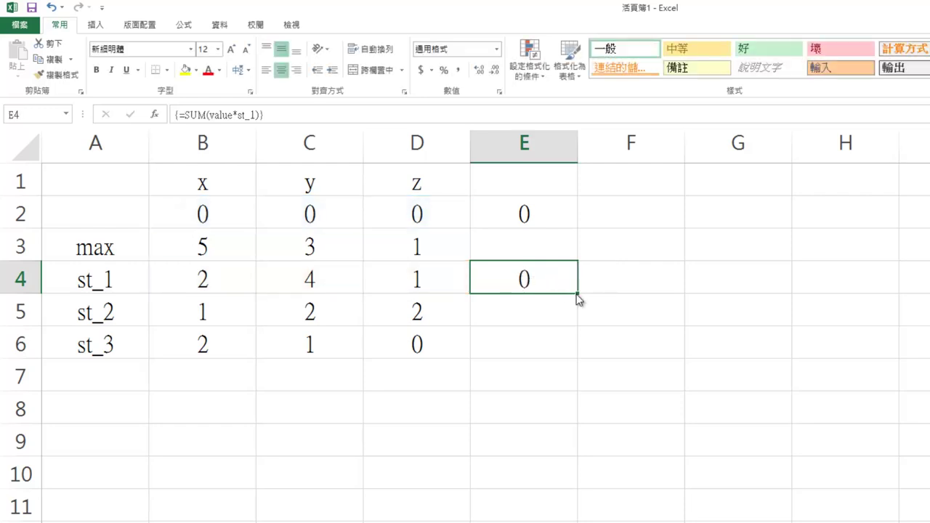
Copy the E4 formula down to E5:E6 and change E5's array formula to =SUM(value*st_2).
drag(577, 295, 577, 354)
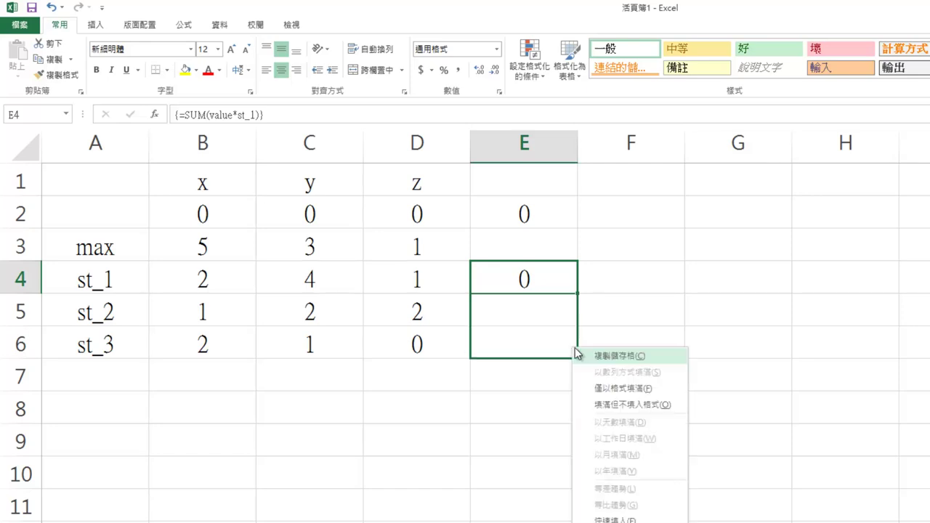
click(602, 356)
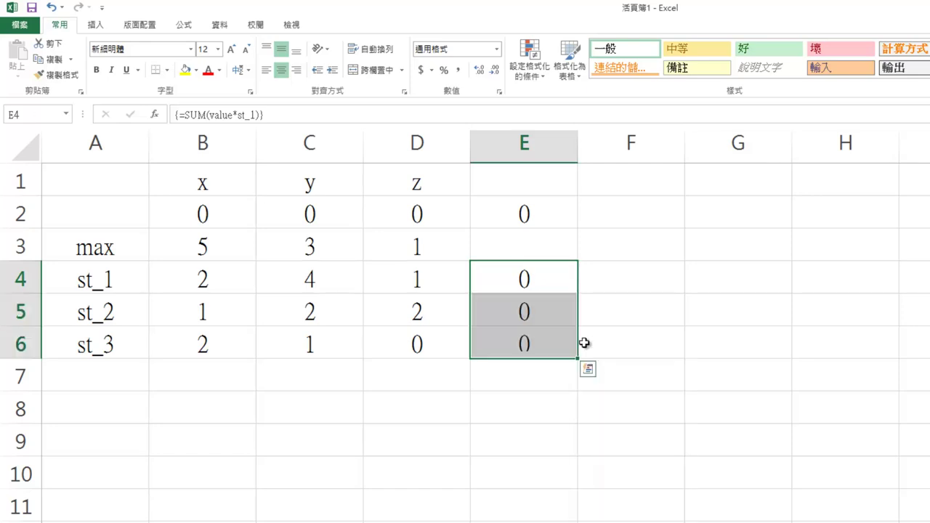
click(533, 311)
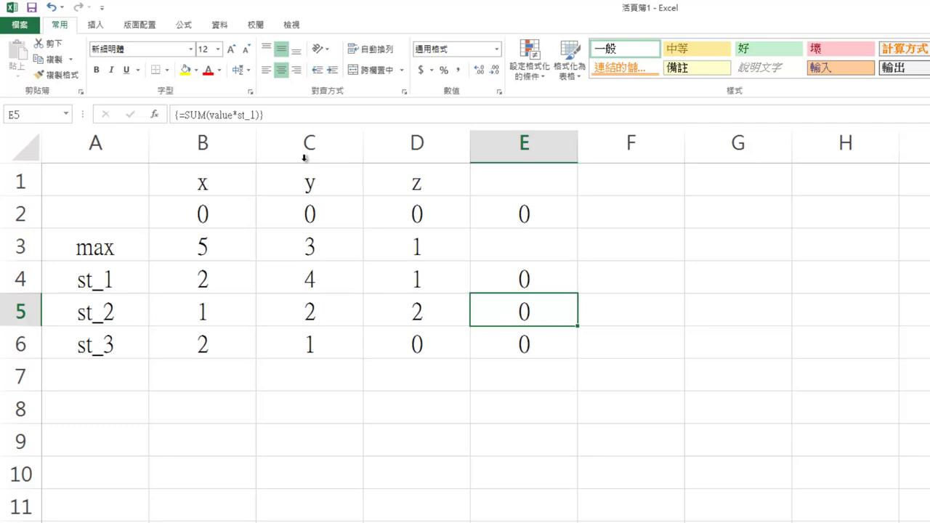
click(252, 115)
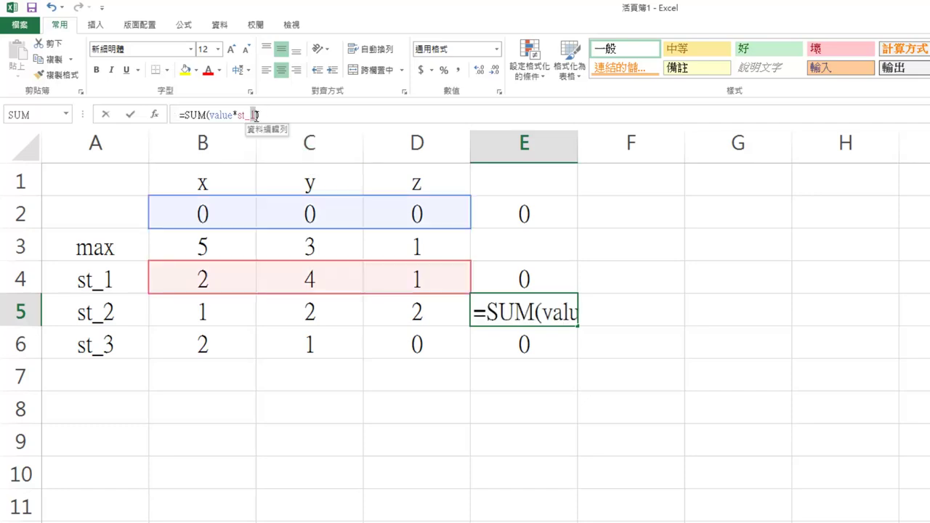
click(255, 115)
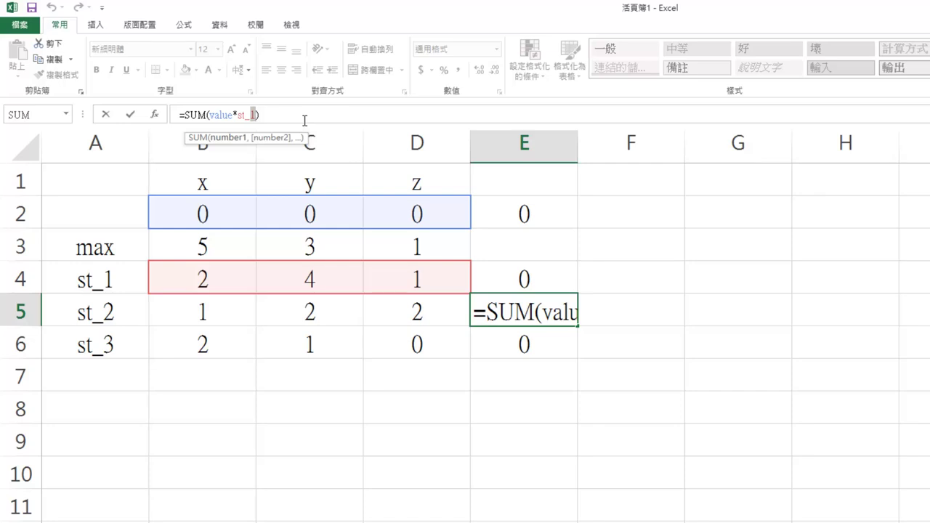
text(2)
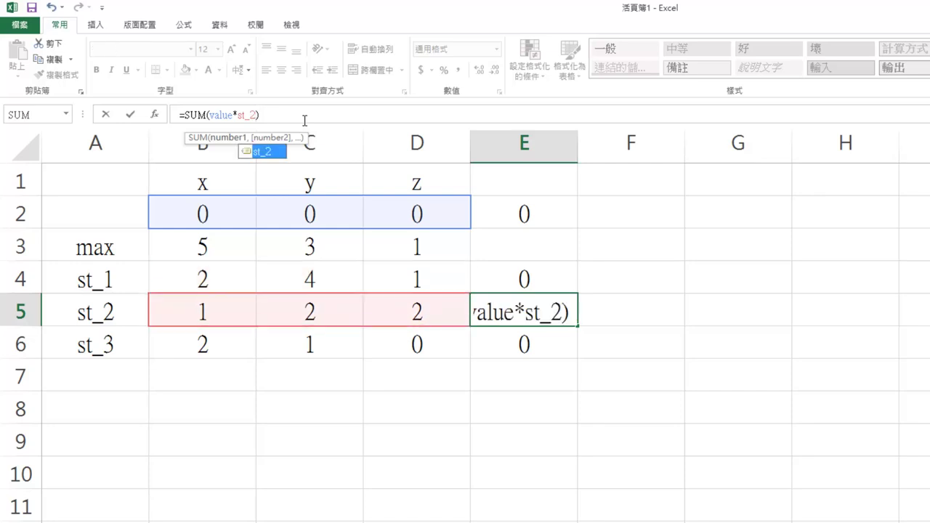
key(ctrl+shift+Return)
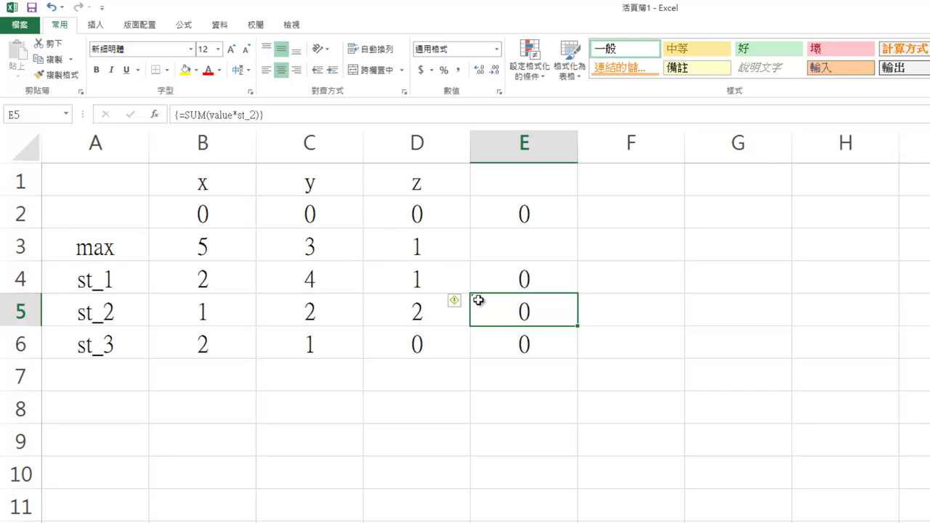
Change E6's array formula to =SUM(value*st_3).
click(525, 344)
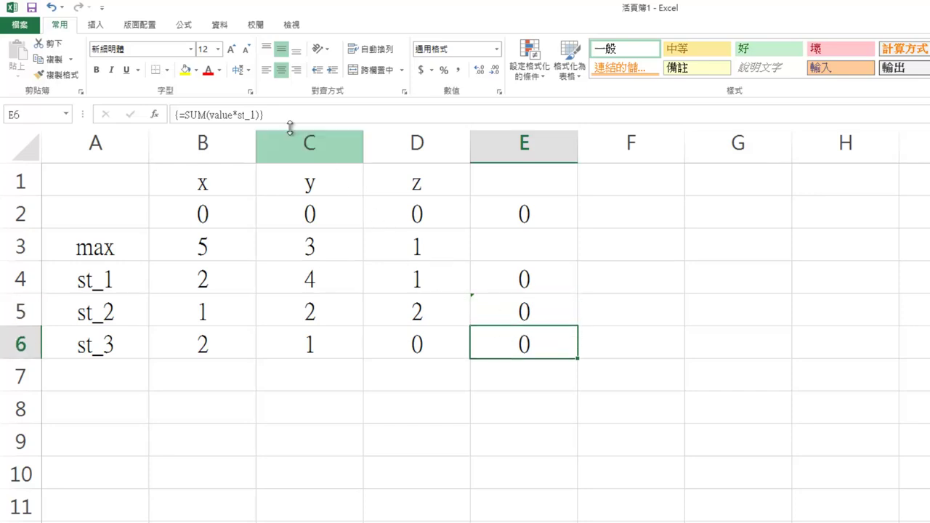
click(253, 115)
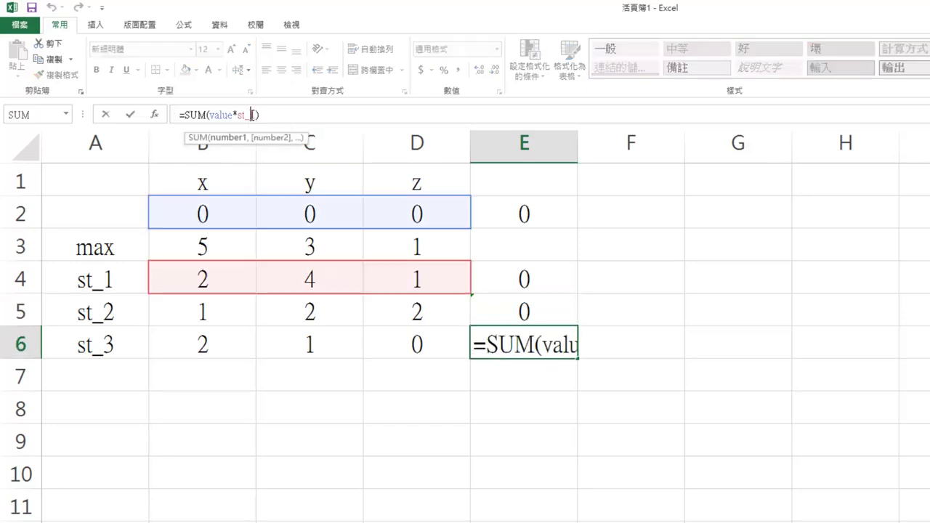
drag(251, 115, 256, 115)
text(3)
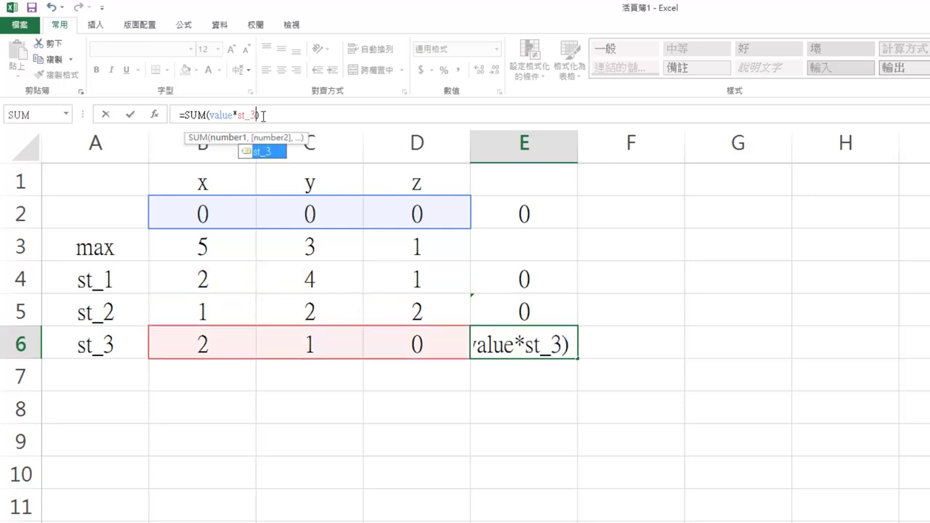
click(276, 117)
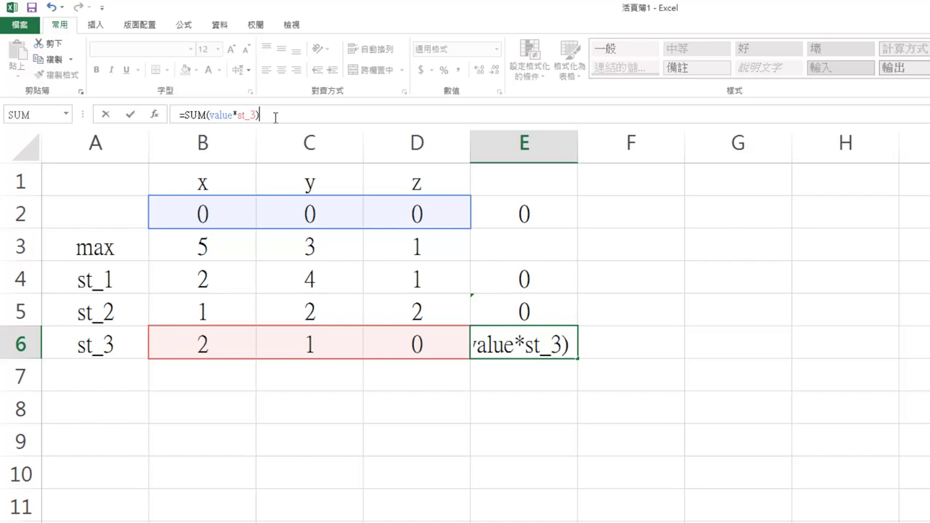
key(ctrl+shift+Return)
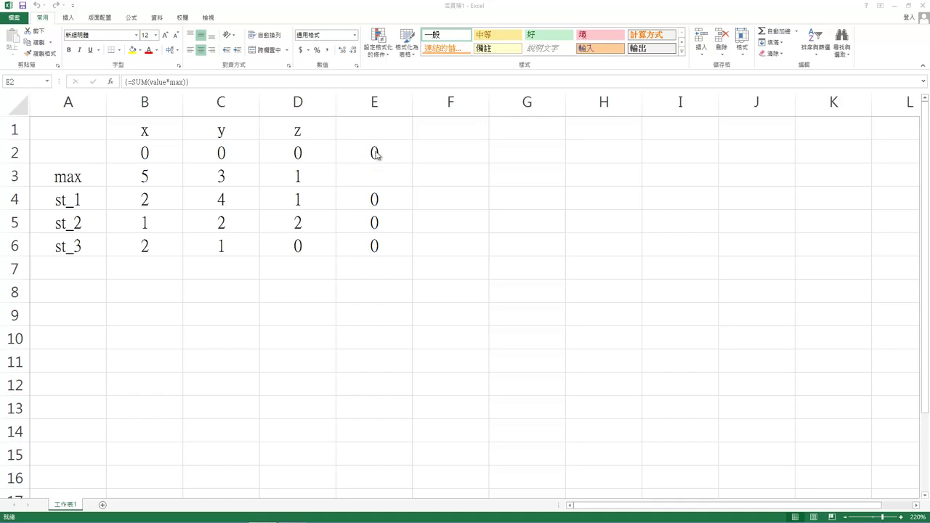
With E2 selected, launch Solver from the Data tab to maximize E2.
click(376, 152)
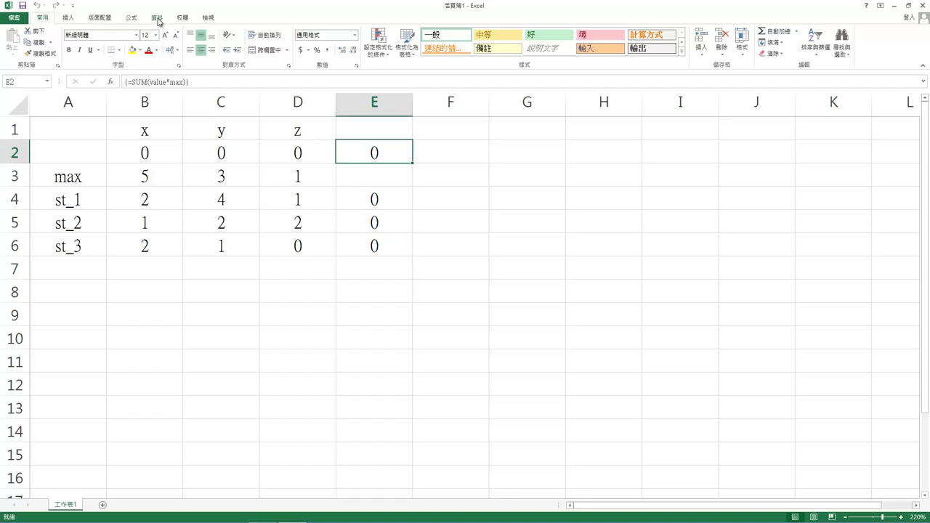
click(157, 19)
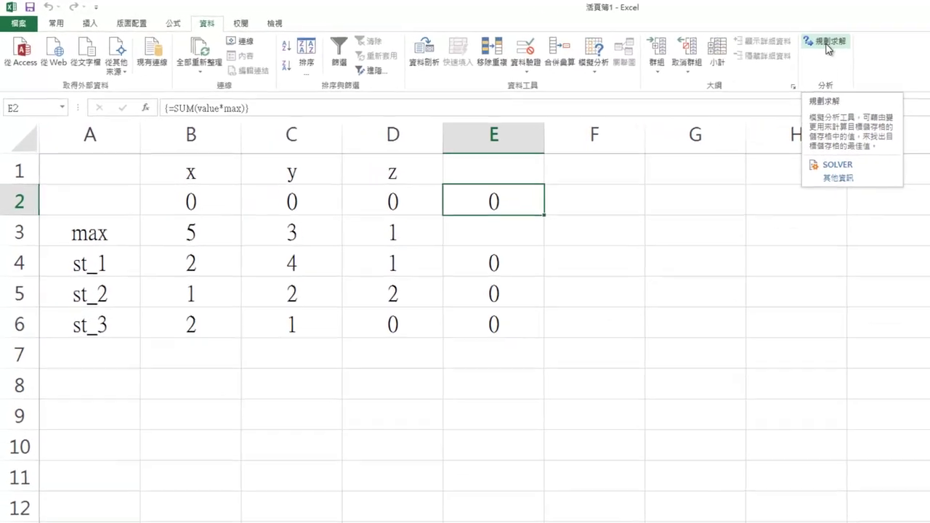
click(627, 34)
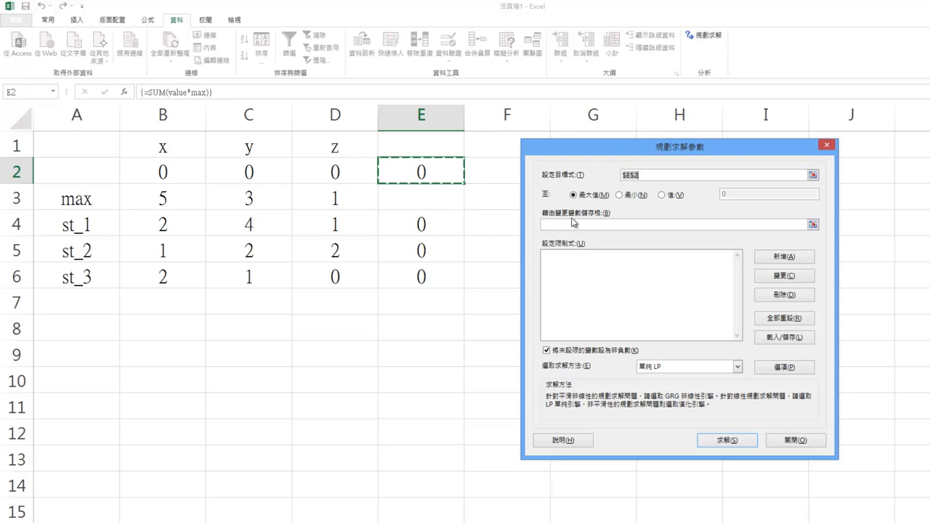
Set Solver's By Changing Variable Cells to the named range value.
click(561, 226)
text(value)
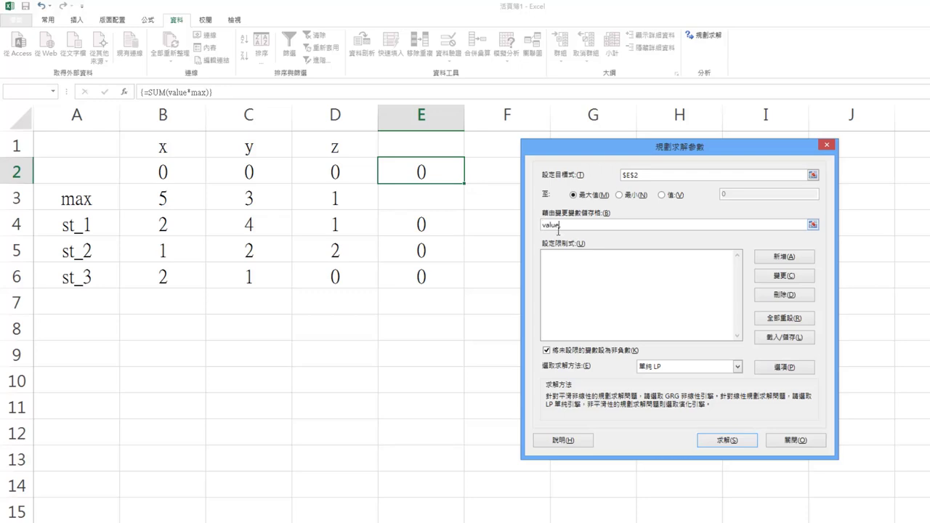
click(553, 268)
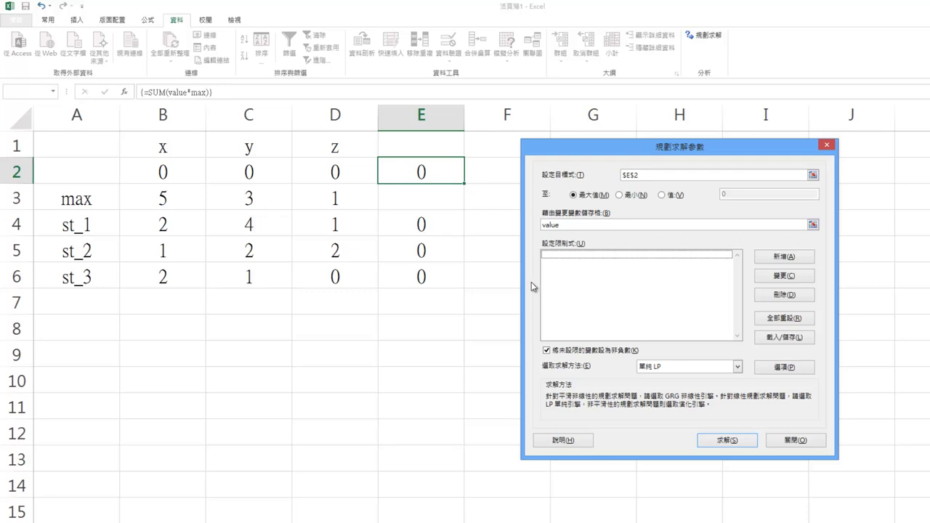
Add the Solver constraint E4 <= 8, then start a second constraint on E5.
click(784, 258)
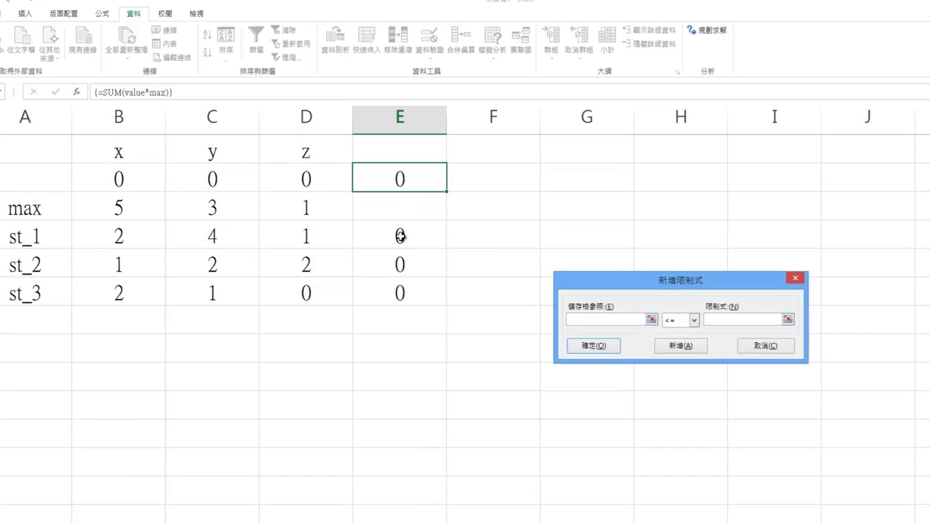
click(400, 236)
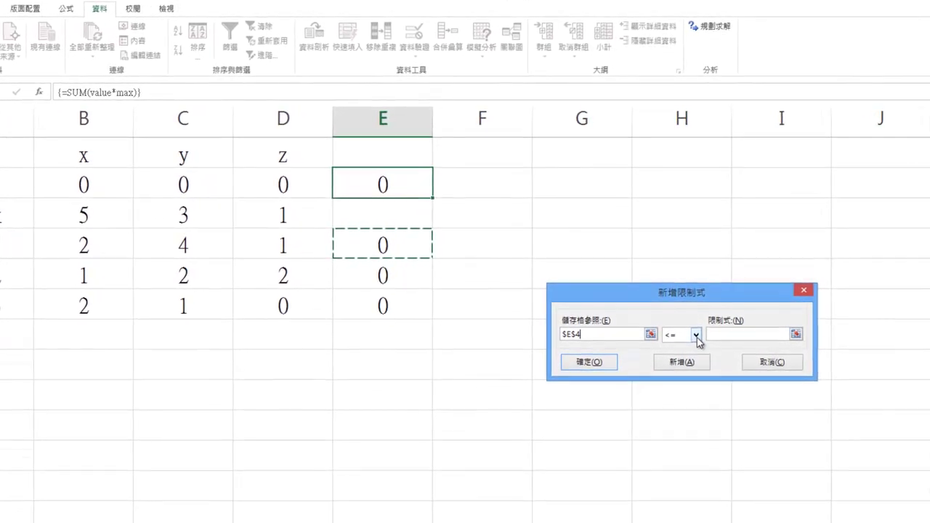
click(696, 338)
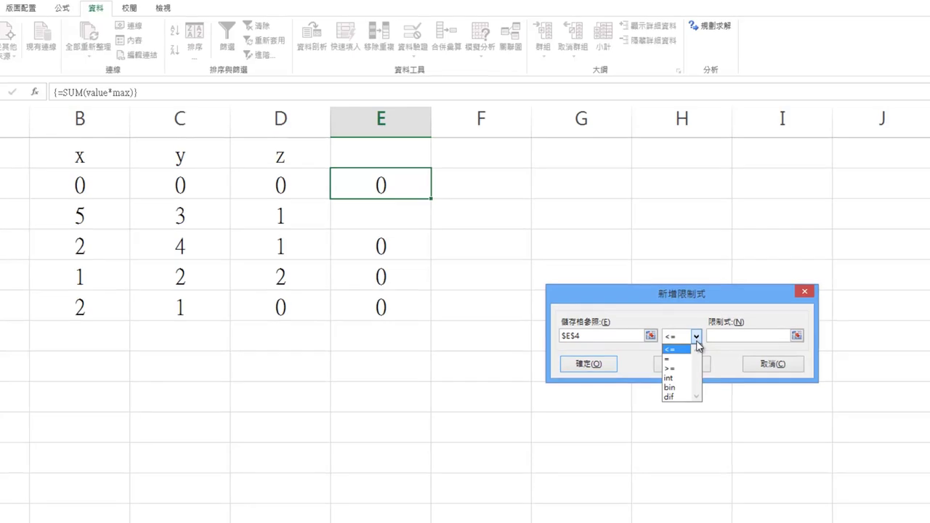
click(680, 354)
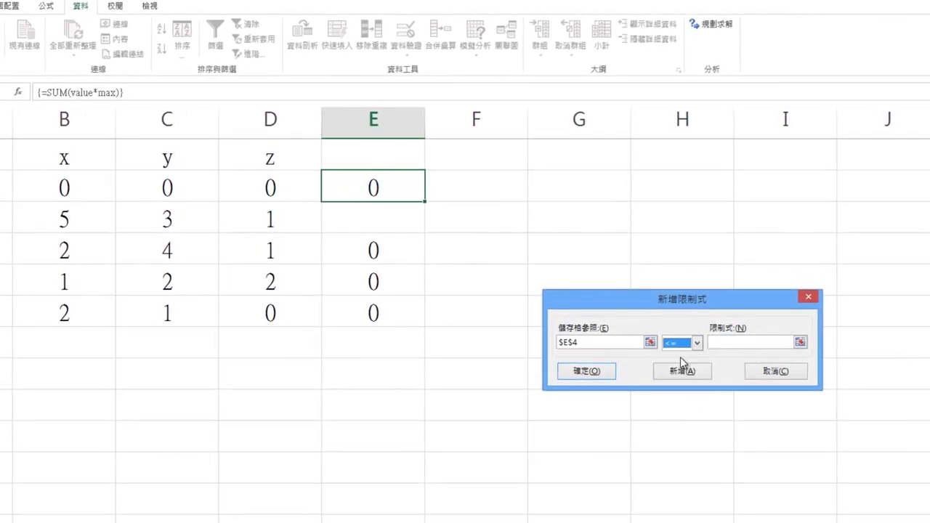
click(737, 347)
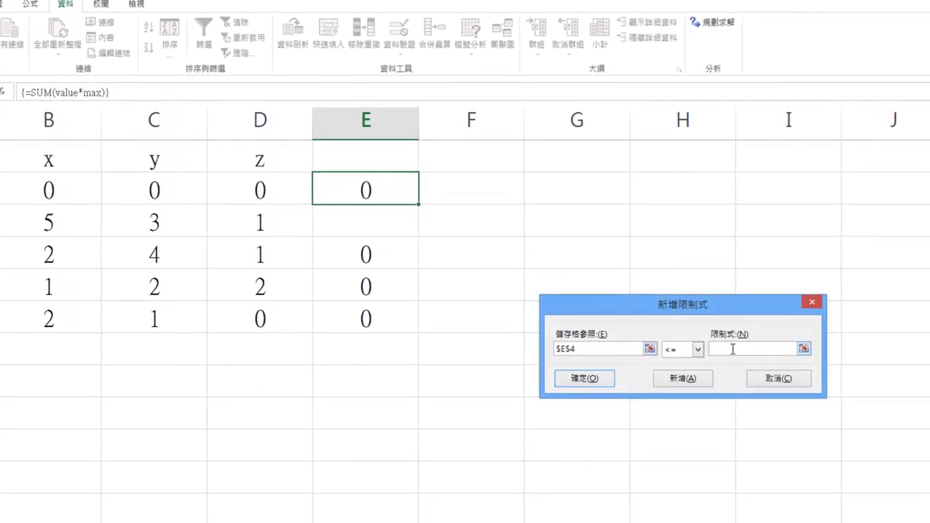
text(8)
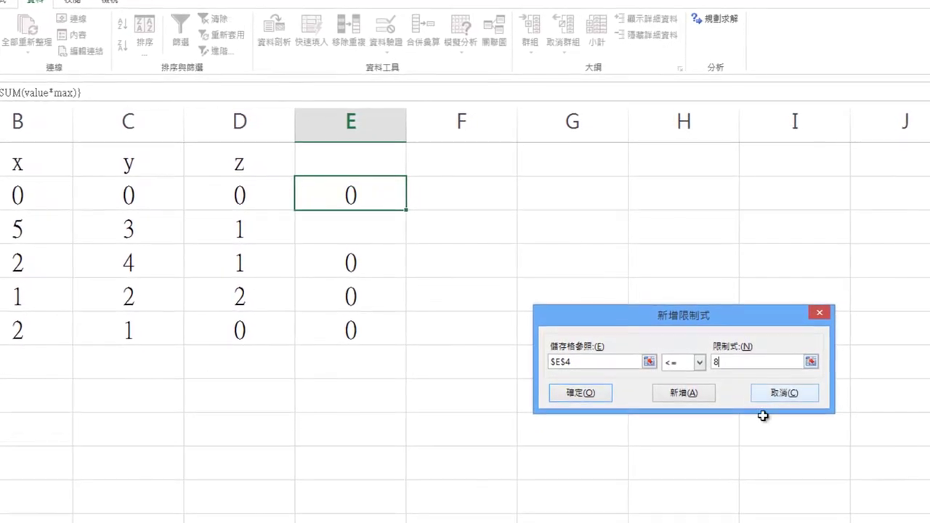
click(684, 399)
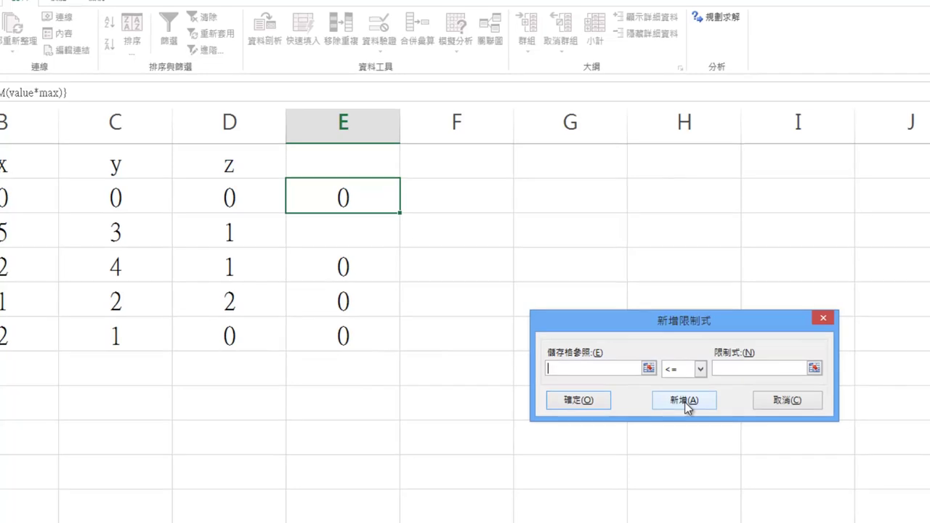
click(338, 314)
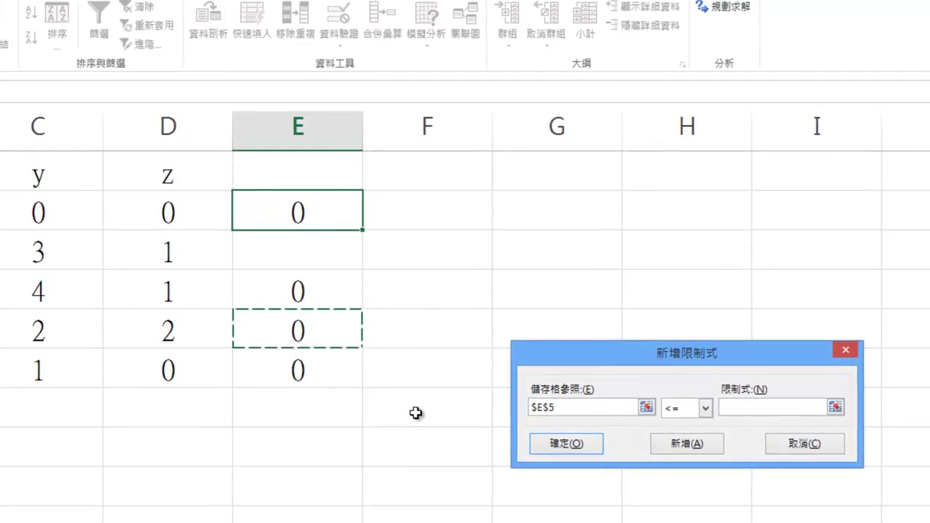
Add the Solver constraints $E$5 <= 10 and $E$6 <= 6.
click(740, 411)
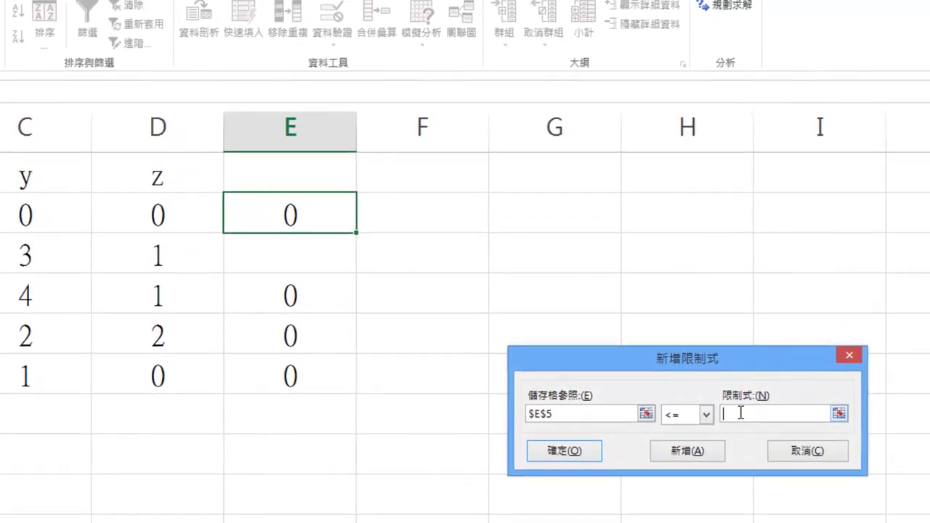
text(10)
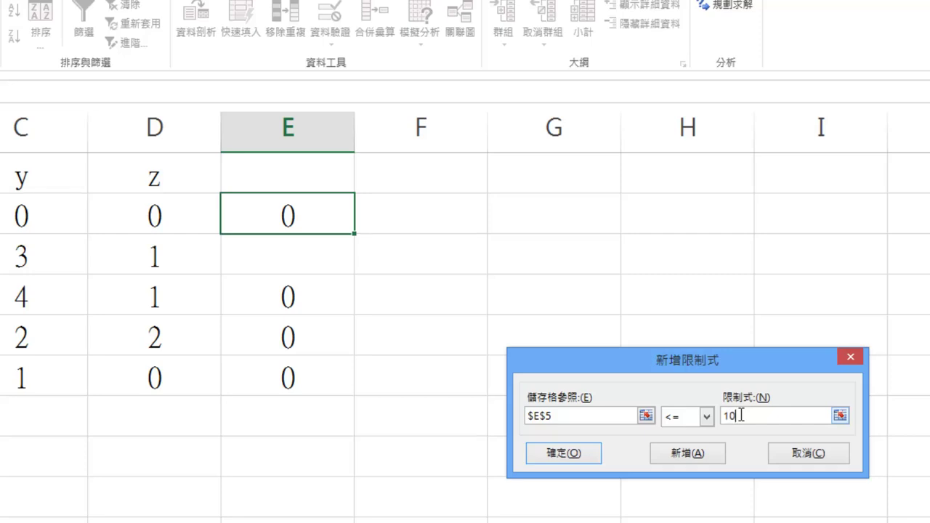
click(694, 455)
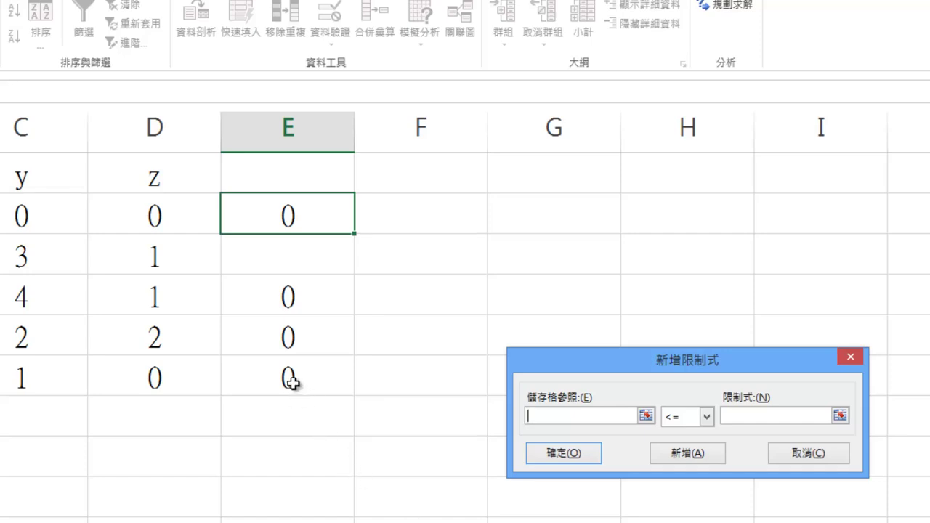
click(292, 383)
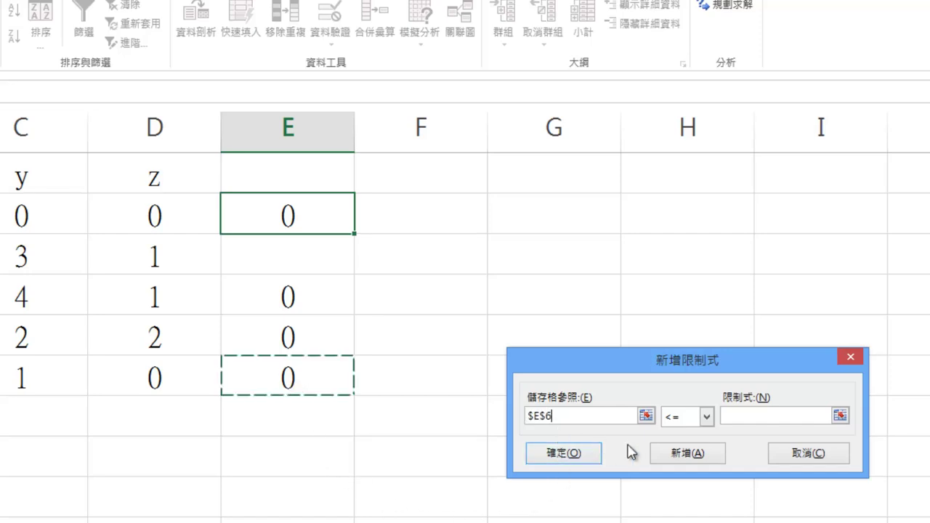
click(762, 418)
text(6)
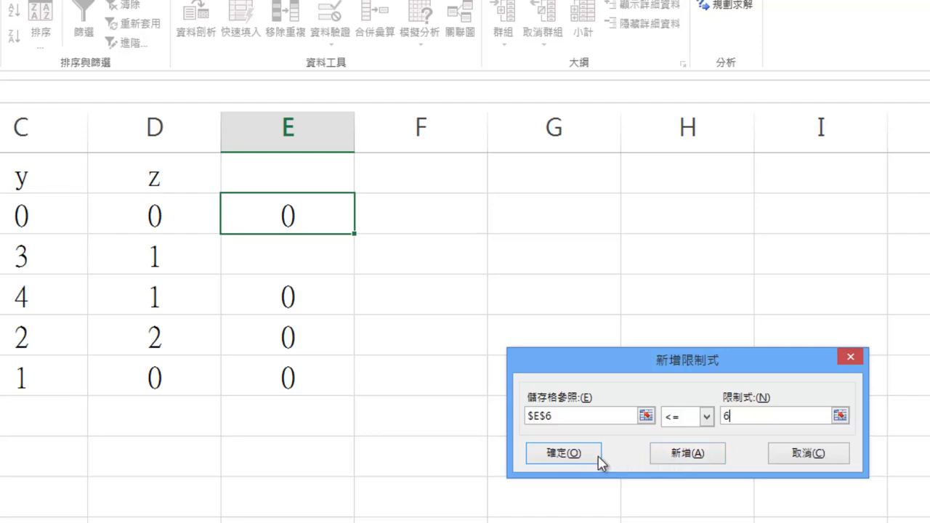
click(592, 456)
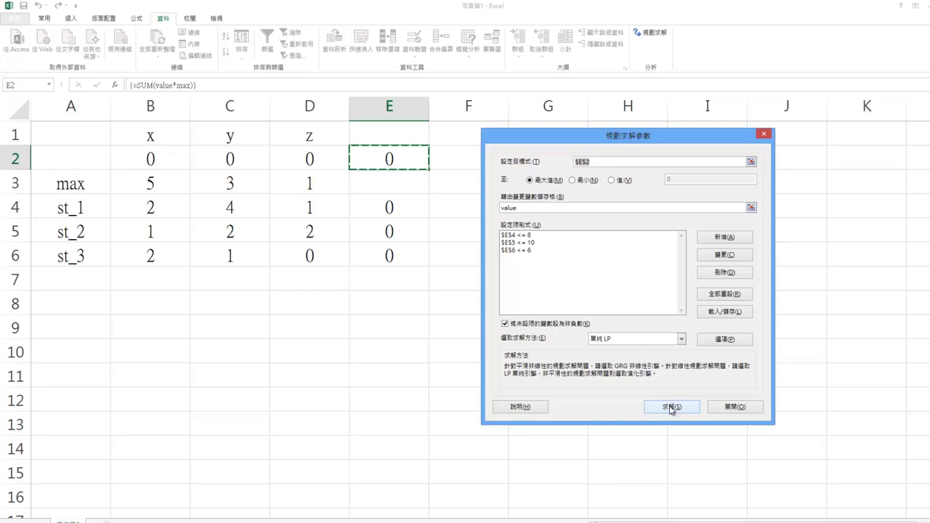
Run Solver and keep the solution x=3, y=0, z=2, giving E2 a maximum of 17.
click(671, 408)
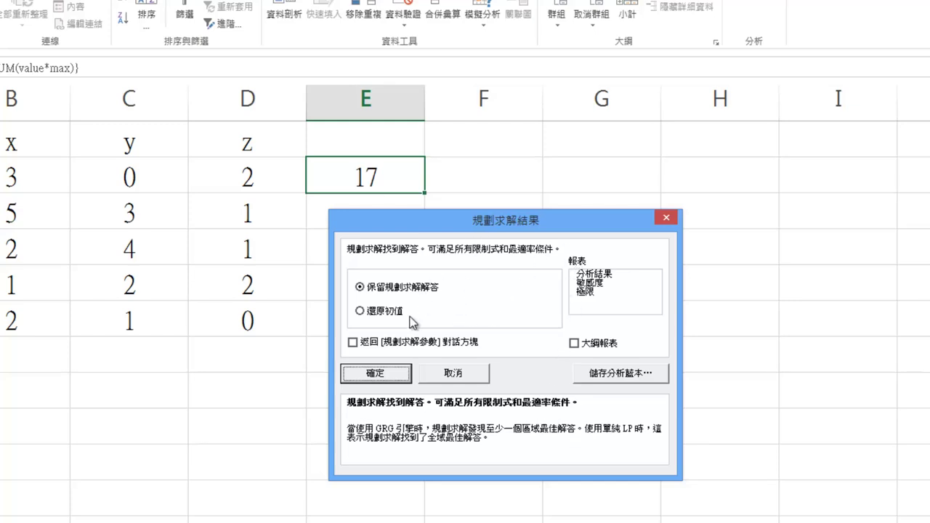
click(385, 372)
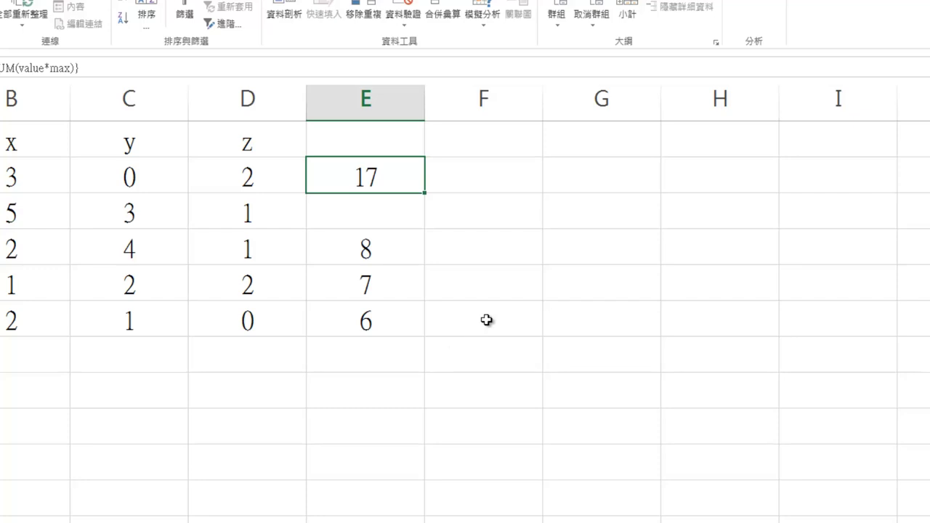